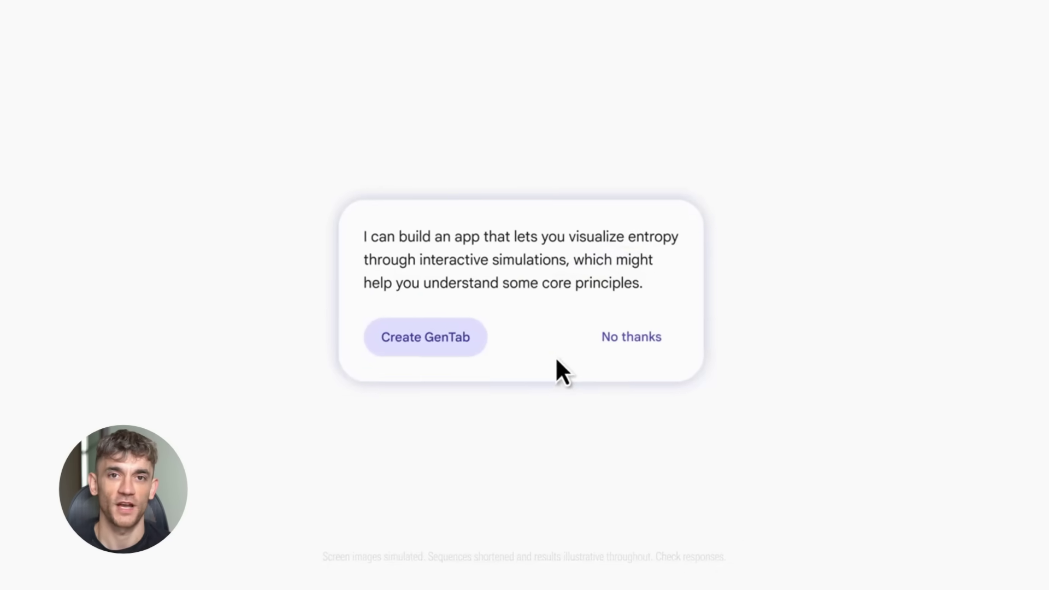
Step: Build the Entropy Explainer GenTab, remove its barrier to mix the particles, and highlight the analogy's opening lines
left_click(428, 345)
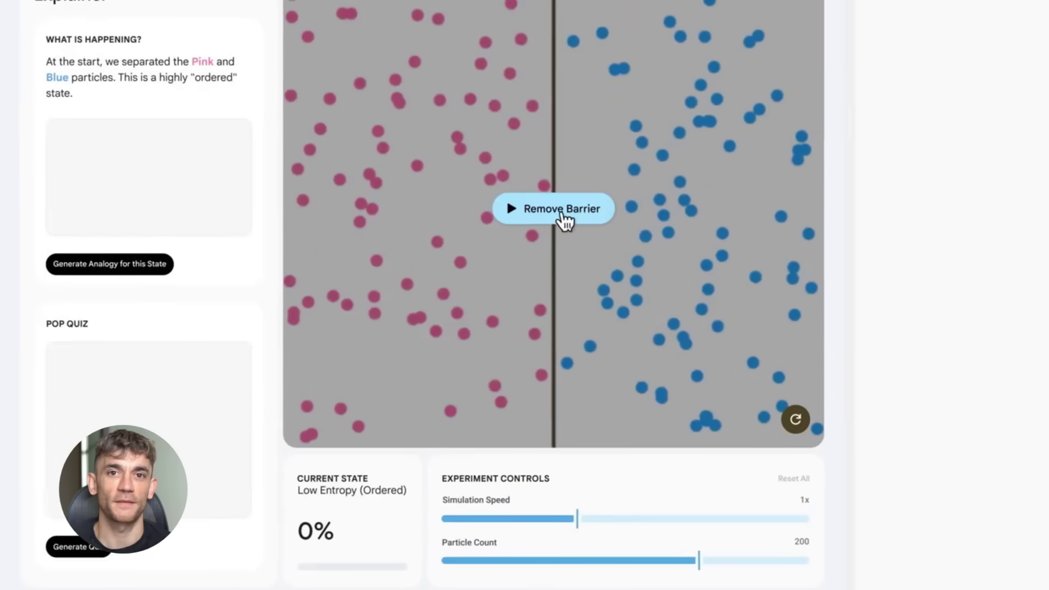
left_click(769, 279)
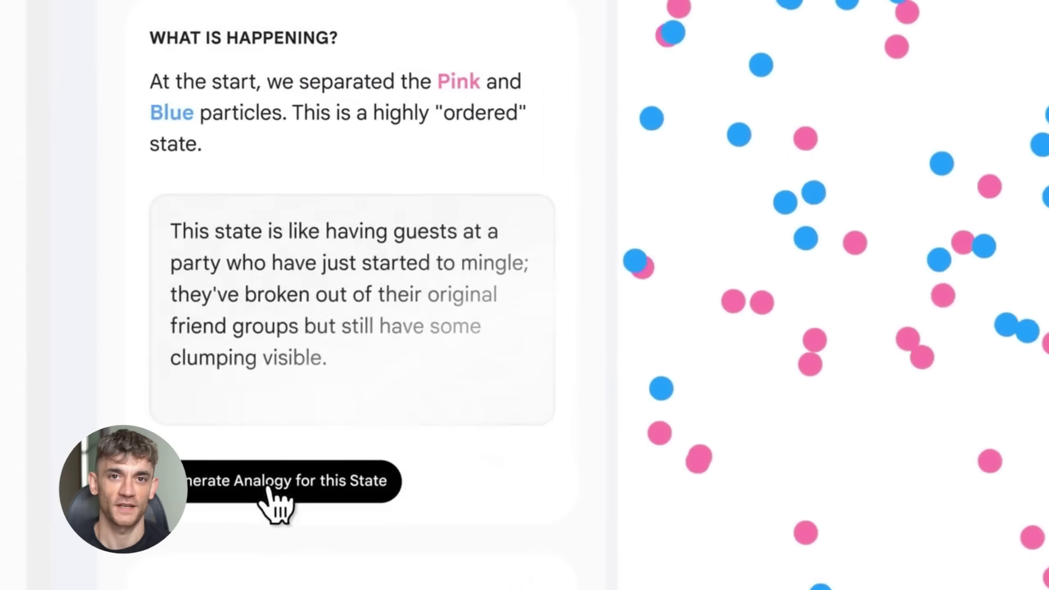
left_click_drag(169, 231, 530, 262)
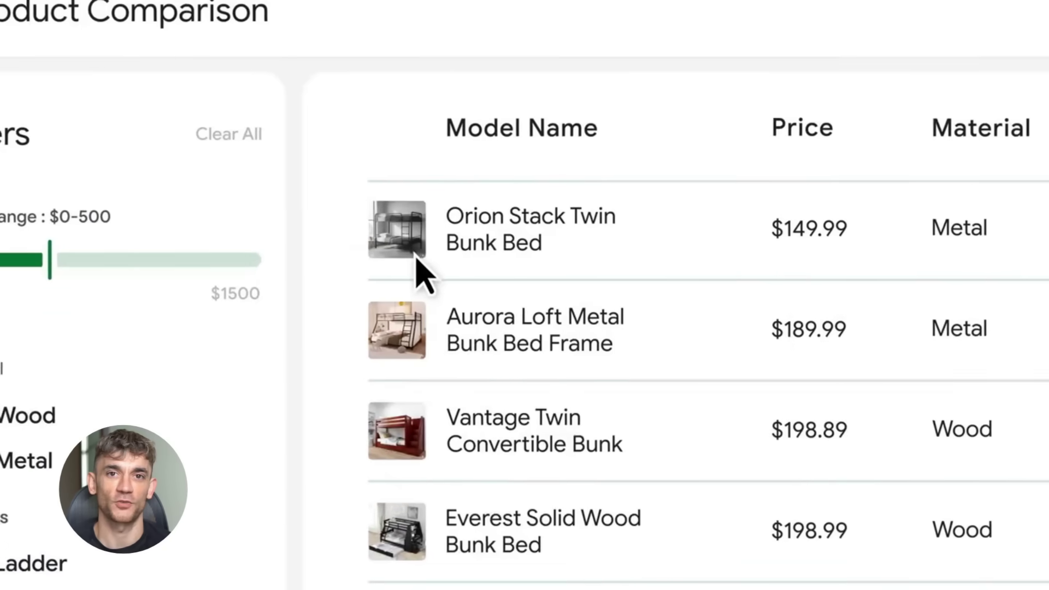
Step: Add the Aurora bunk bed to the room plan, then open Memory Match and flip cards to pair the penguins
left_click(567, 330)
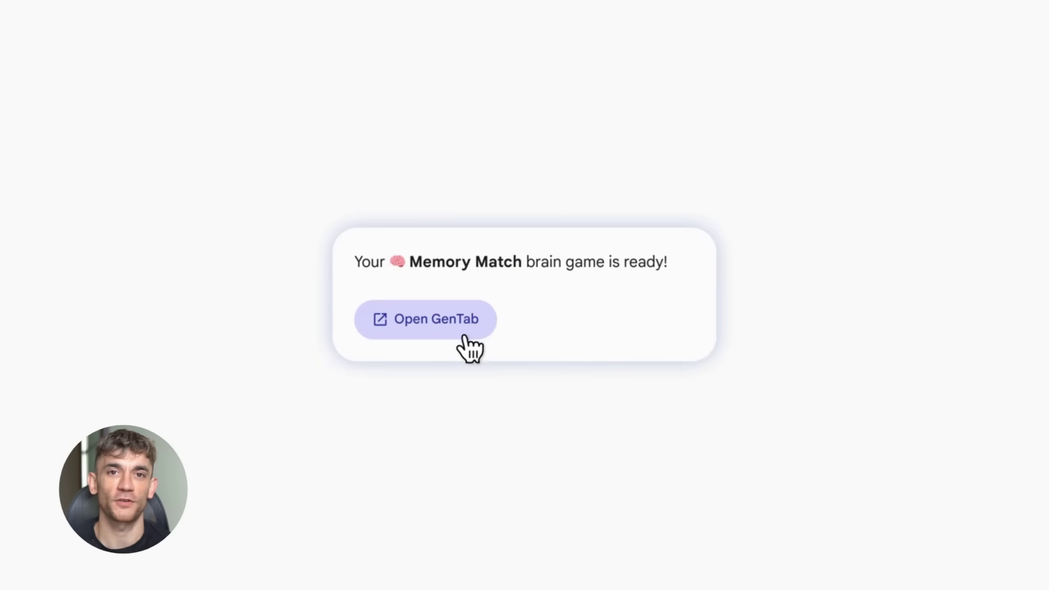
left_click(458, 344)
left_click(451, 351)
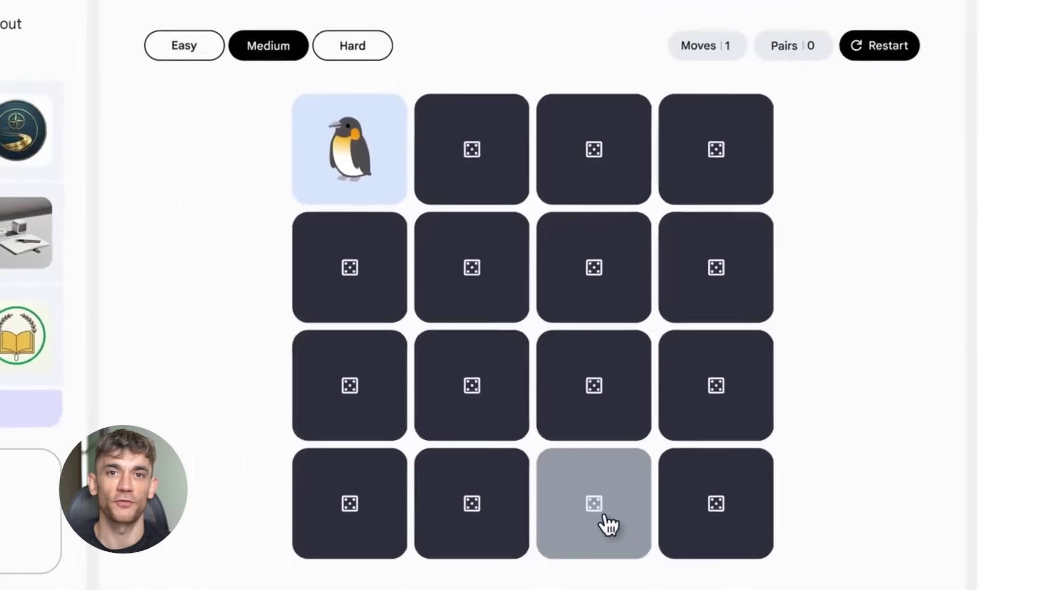
left_click(605, 518)
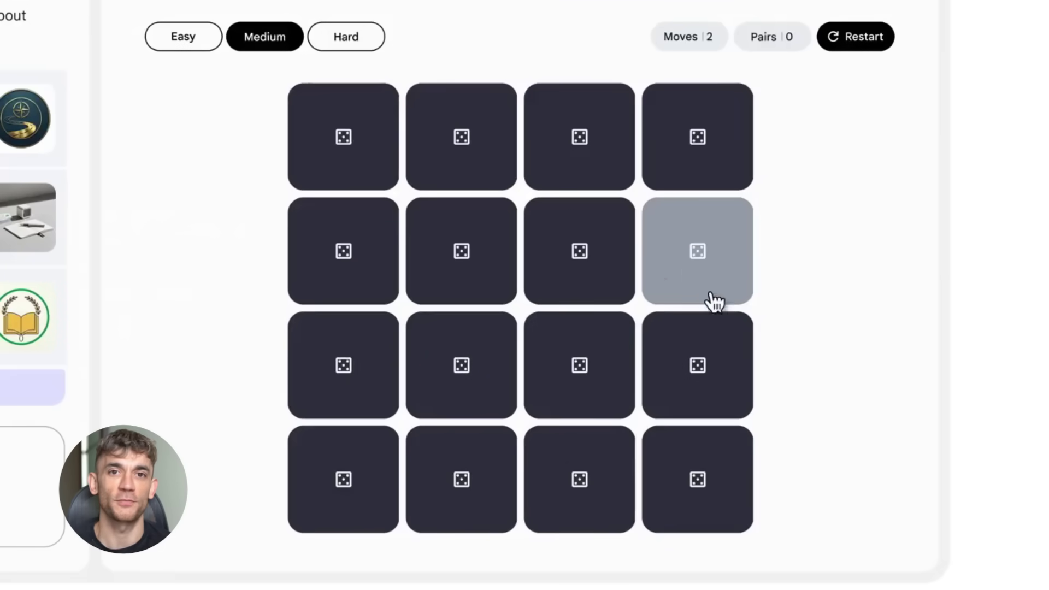
left_click(734, 287)
left_click(370, 159)
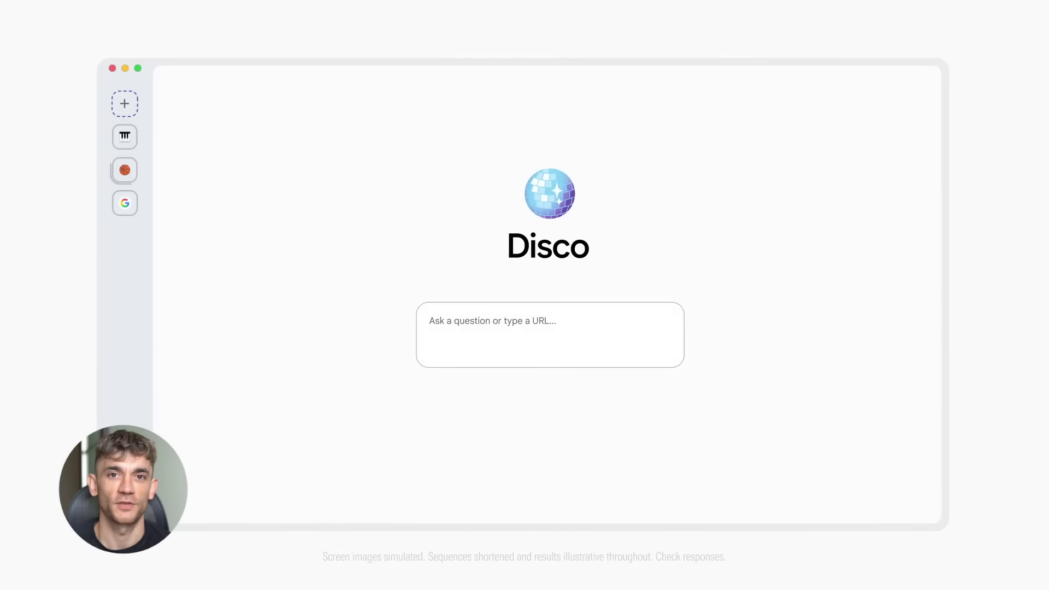
Step: Ask Disco for help planning next month's winter road trip from Boston to Burlington
left_click(459, 319)
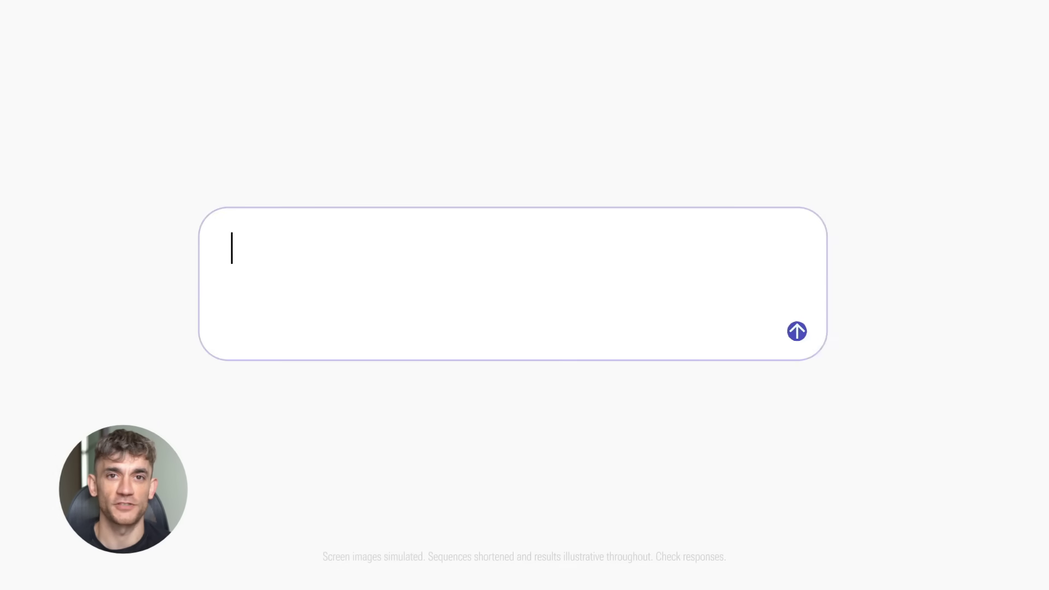
type("I'm taking a road trip from Boston to Burli")
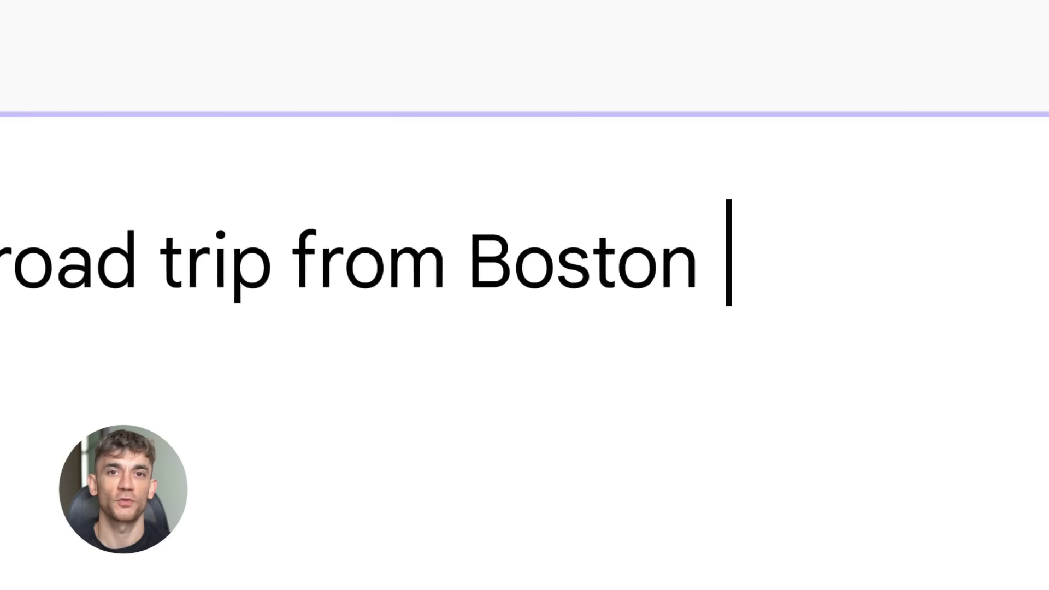
type("ngton next month. We want to go sledding and do other wintery things. Can you help me plan?")
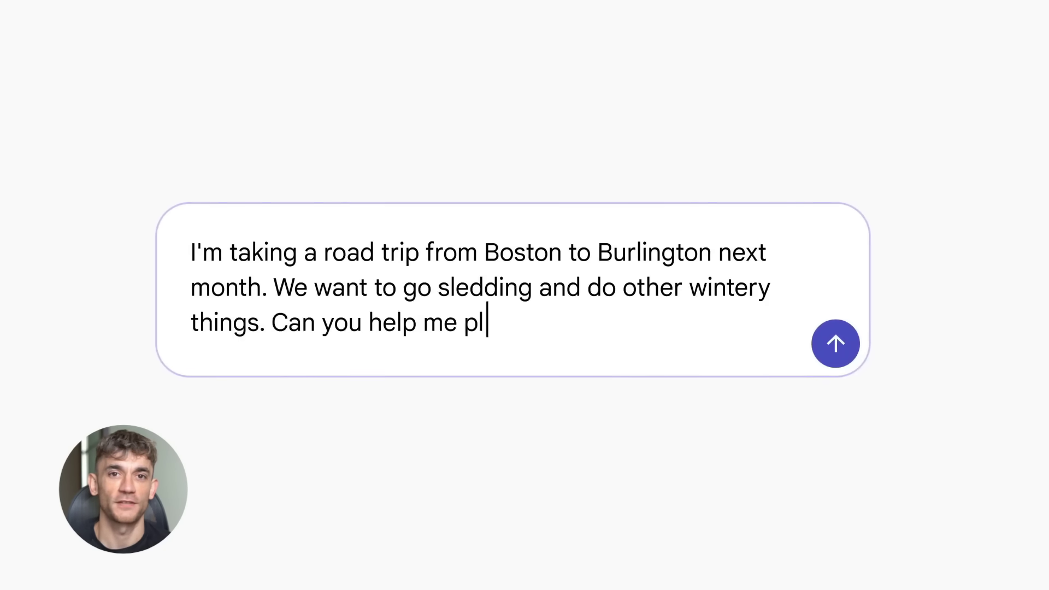
key("Return")
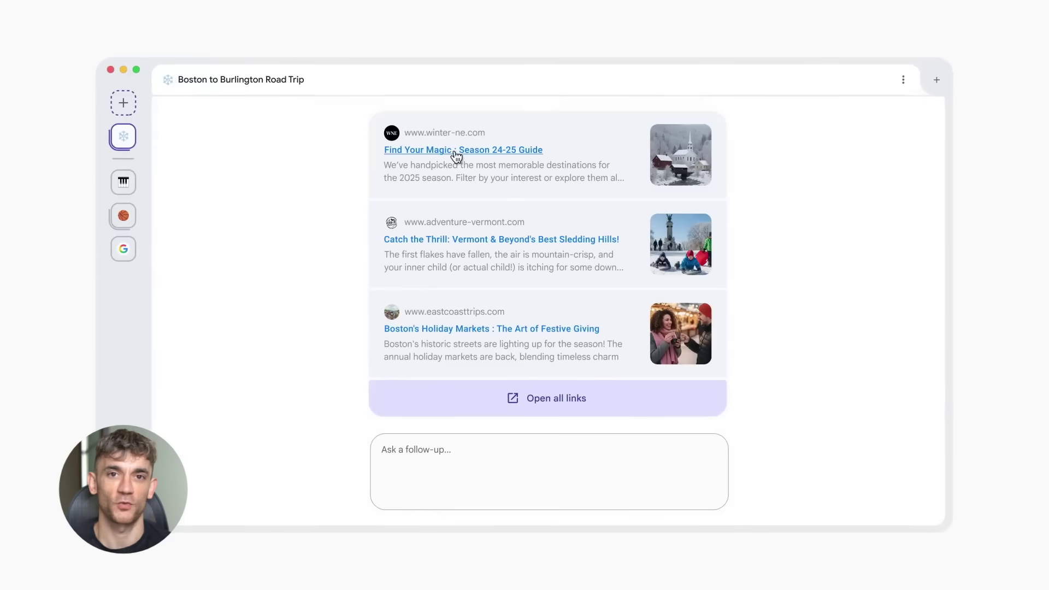
Step: Open the Find Your Magic winter guide and read the Vermont sledding hills article
left_click(454, 155)
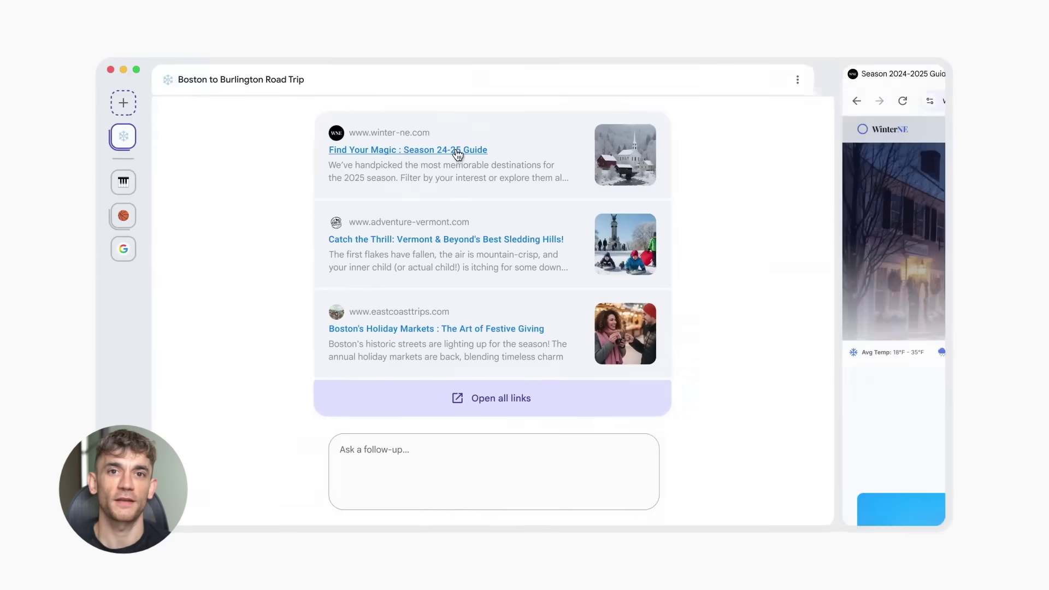
left_click(304, 298)
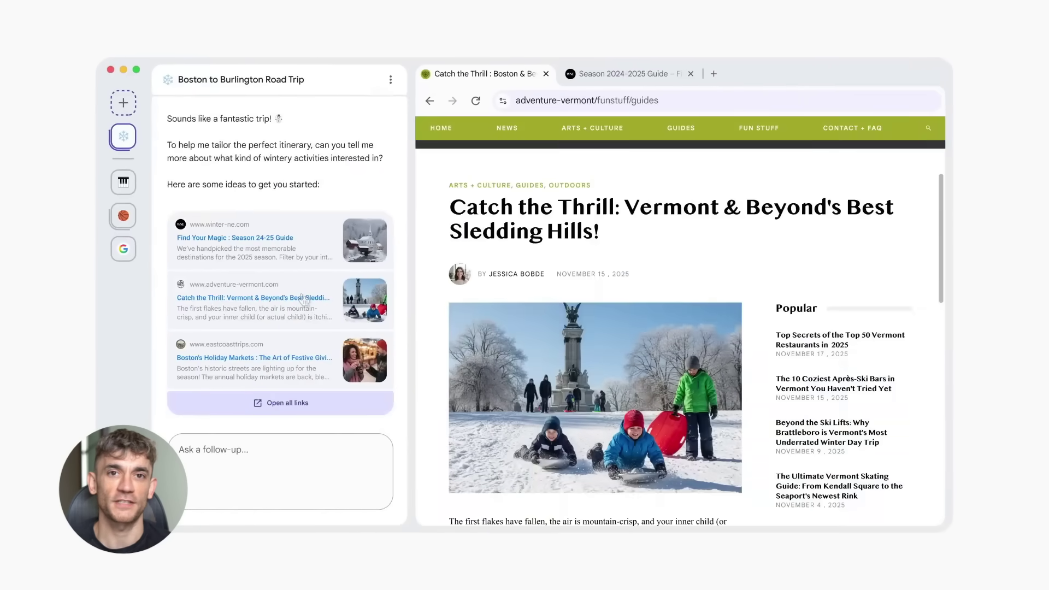
scroll(596, 338, "down", 4)
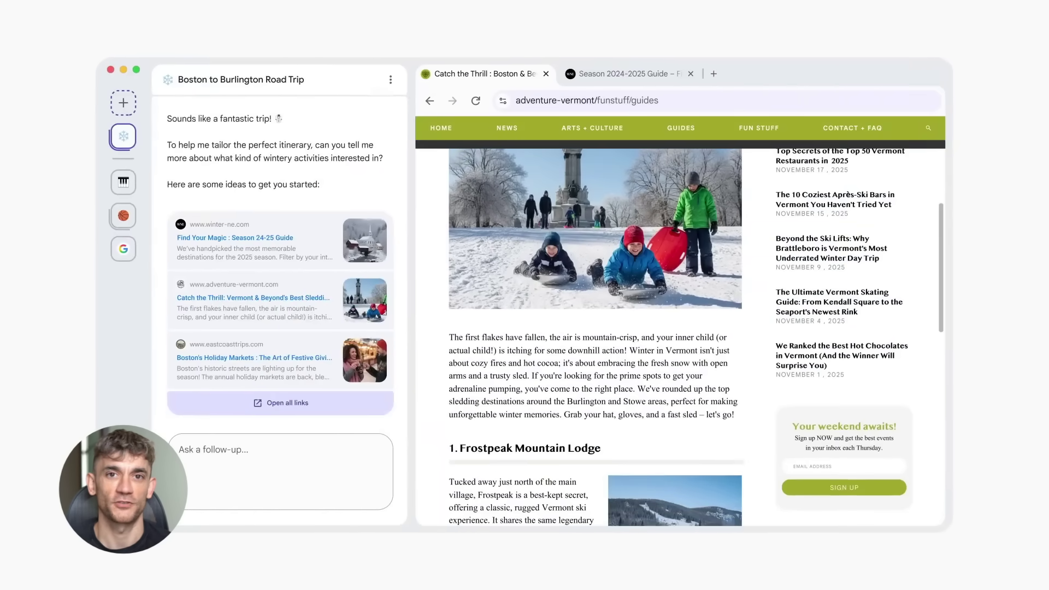
scroll(595, 338, "down", 8)
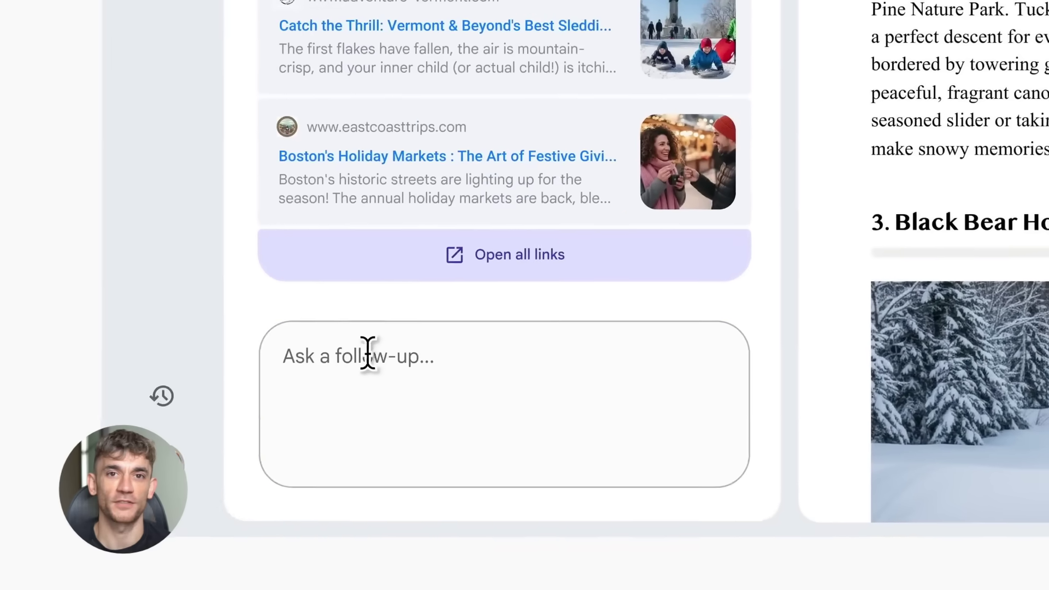
Step: Ask a follow-up about festive markets in Manchester and Stowe and open all recommended links
left_click(217, 449)
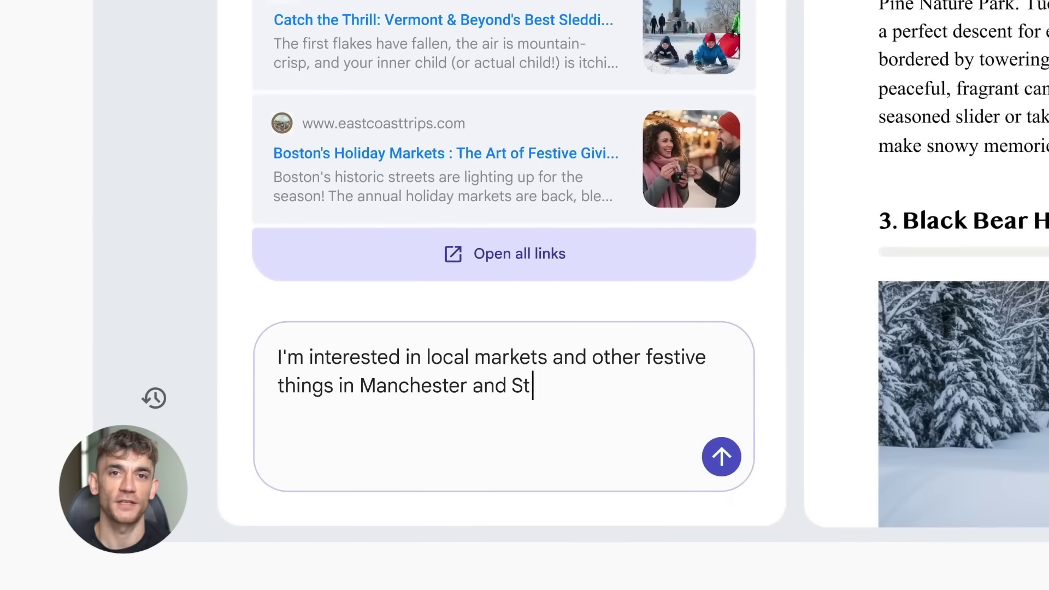
key("Return")
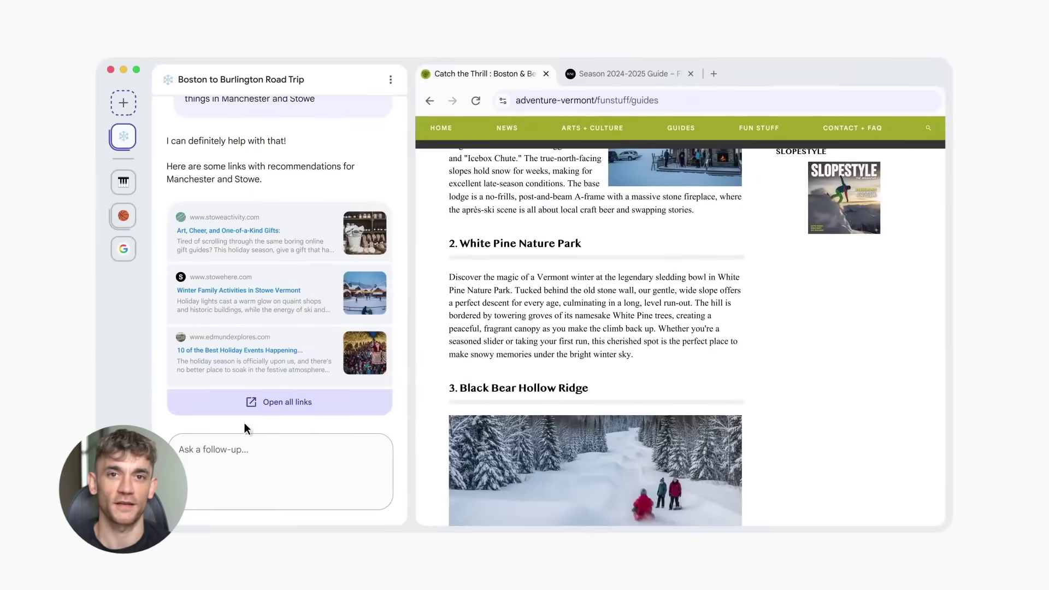
left_click(272, 405)
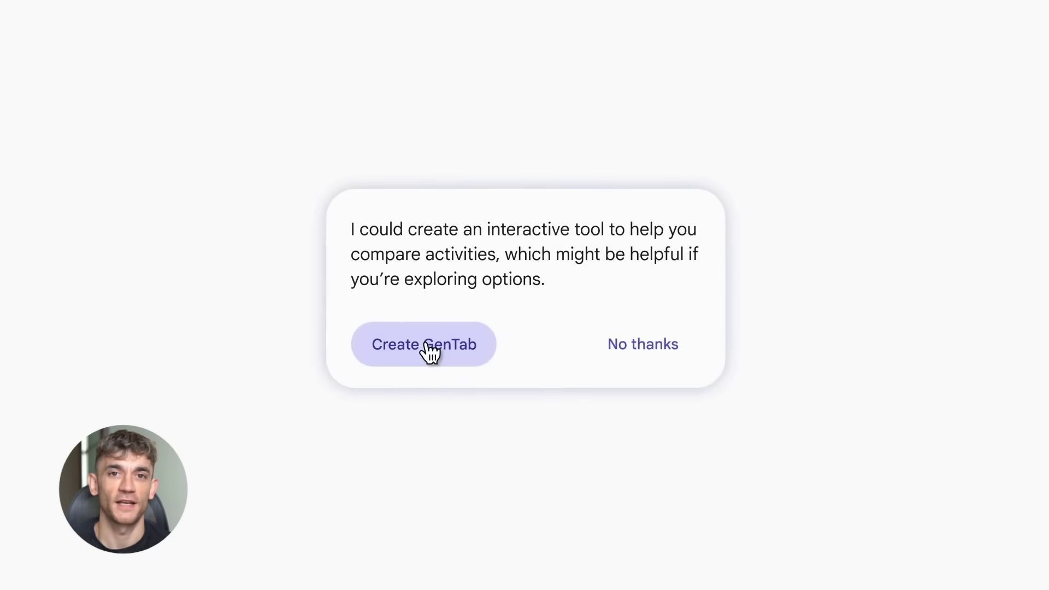
Step: Build and open the Boston to Burlington Road Trip planner, then uncheck Light Shows in its activity filters
left_click(426, 344)
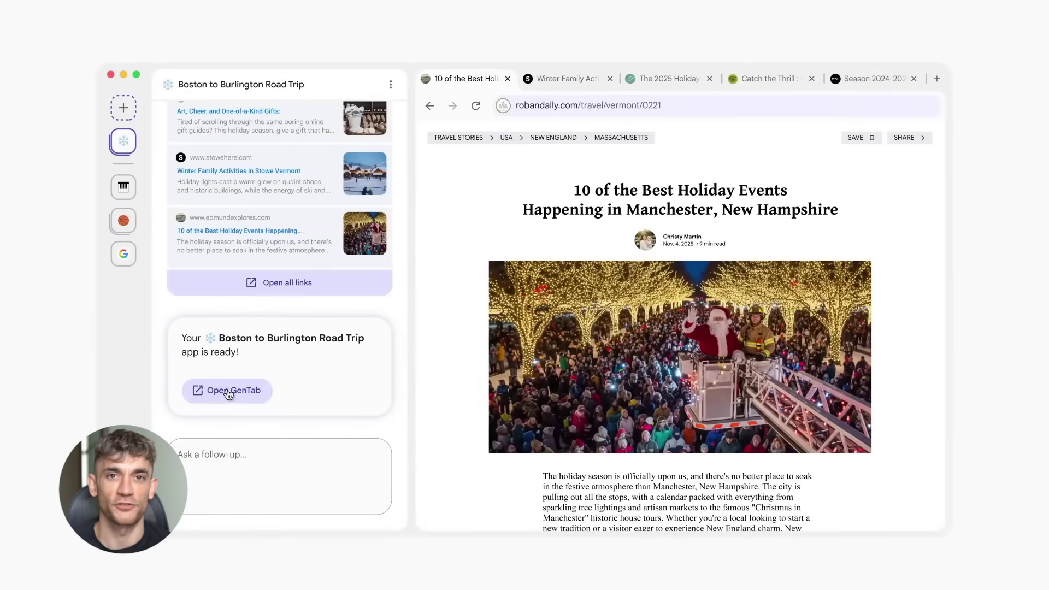
left_click(229, 392)
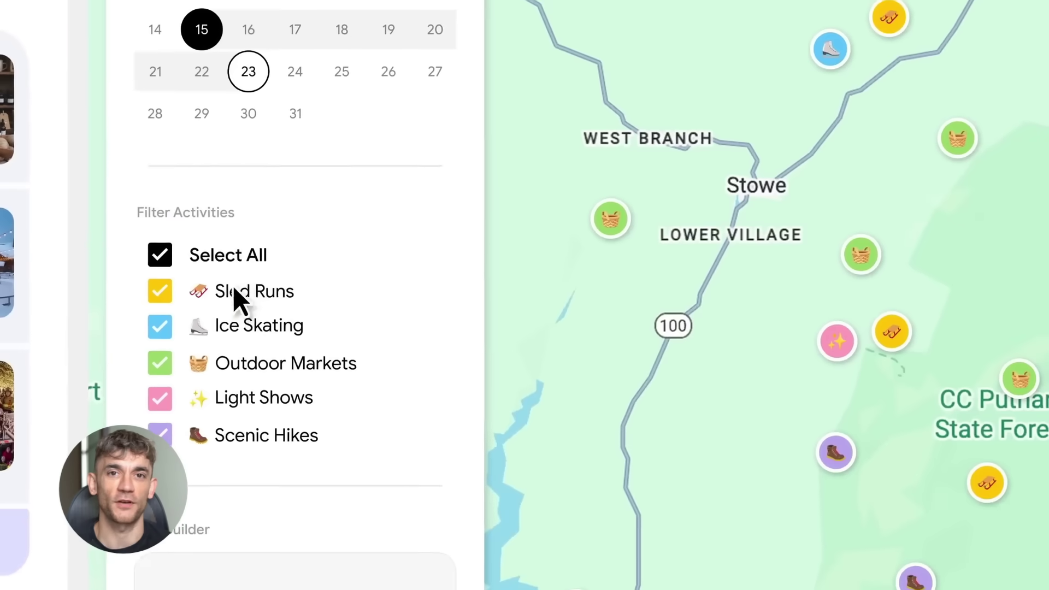
left_click(158, 392)
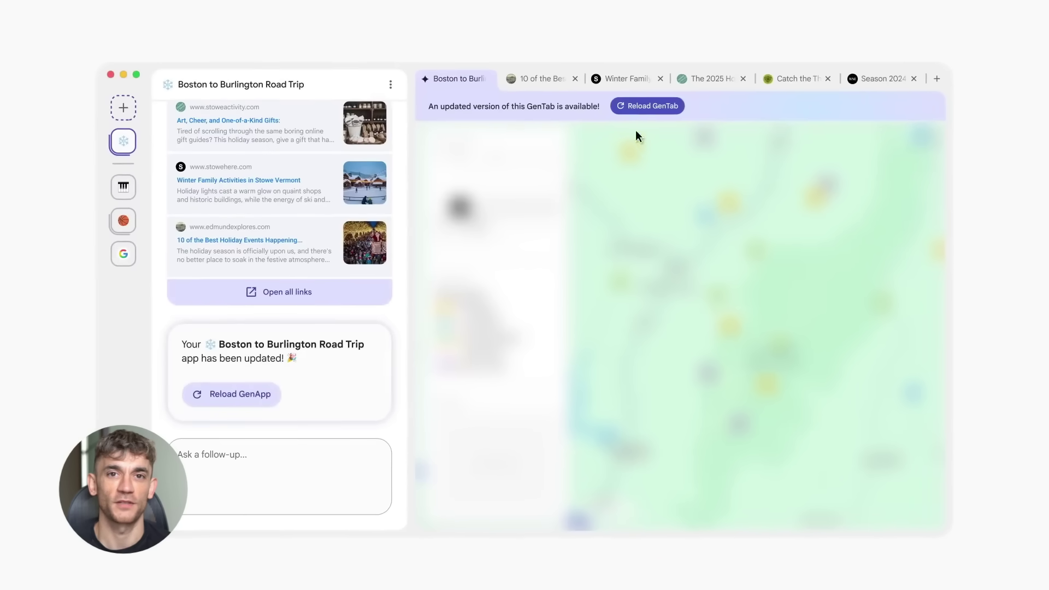
Step: Load the updated trip app, end the trip on the 21st, and add Frosty Knoll at Evergreen Ridge as a stop
left_click(650, 107)
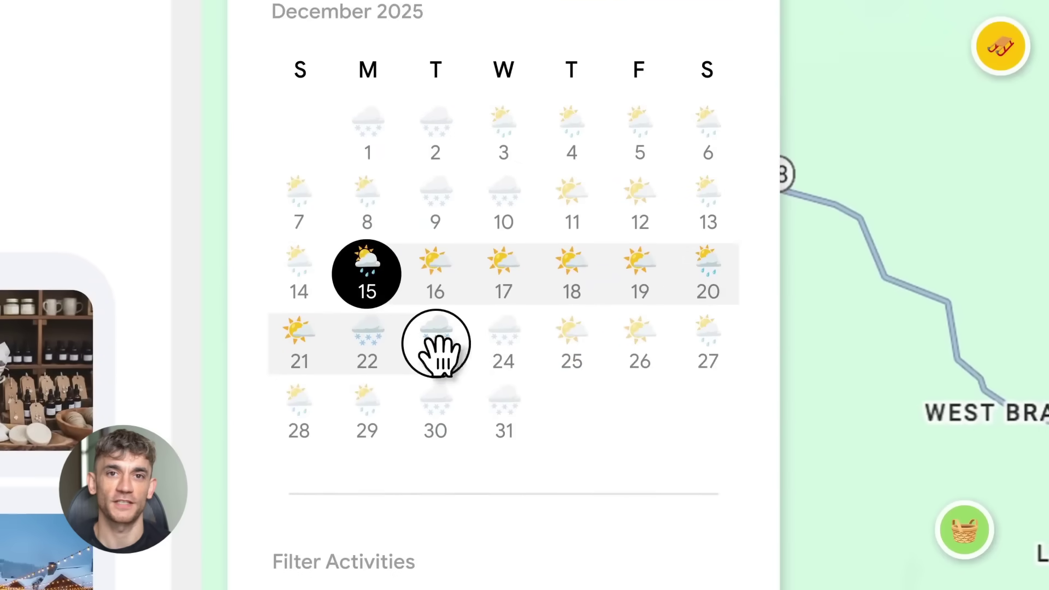
left_click(300, 352)
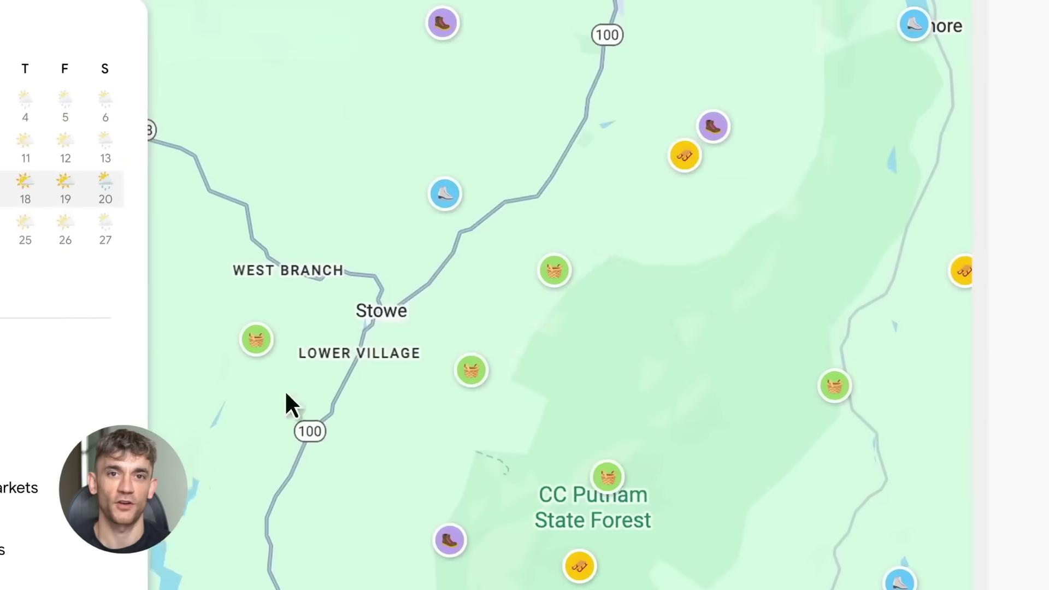
left_click(560, 463)
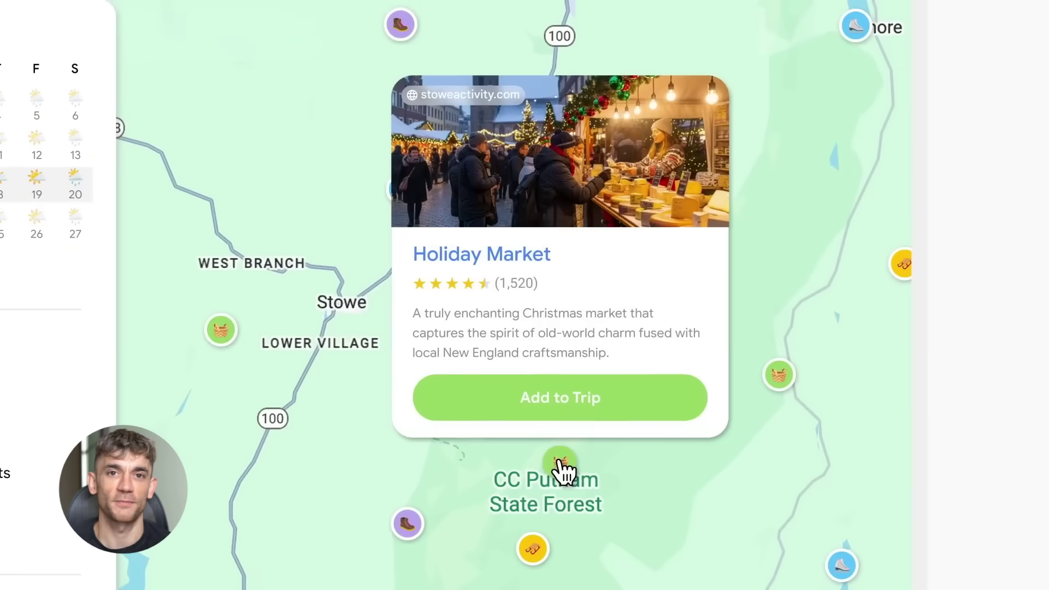
left_click(534, 548)
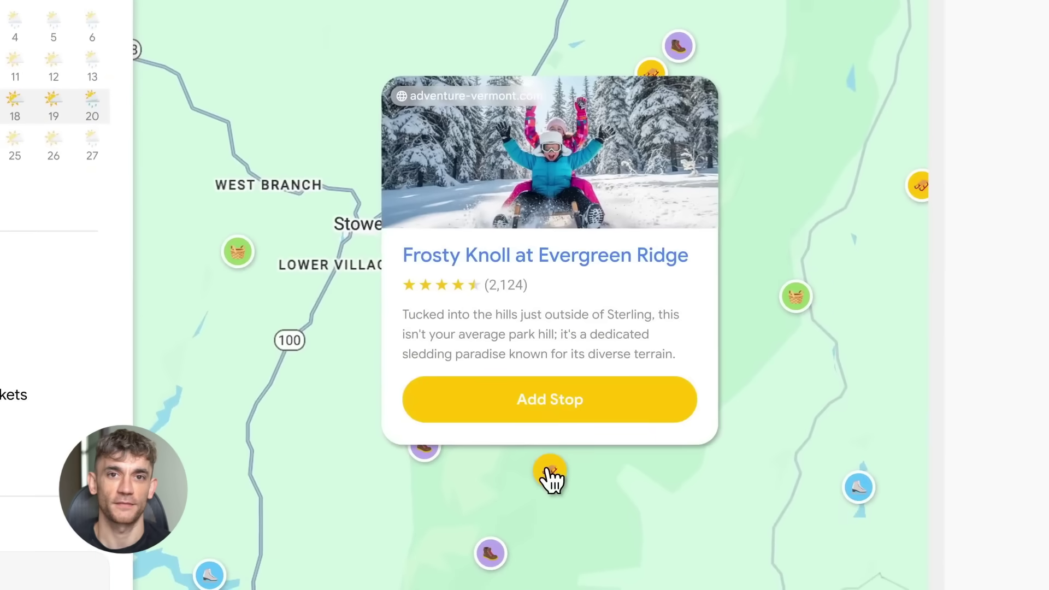
left_click(552, 414)
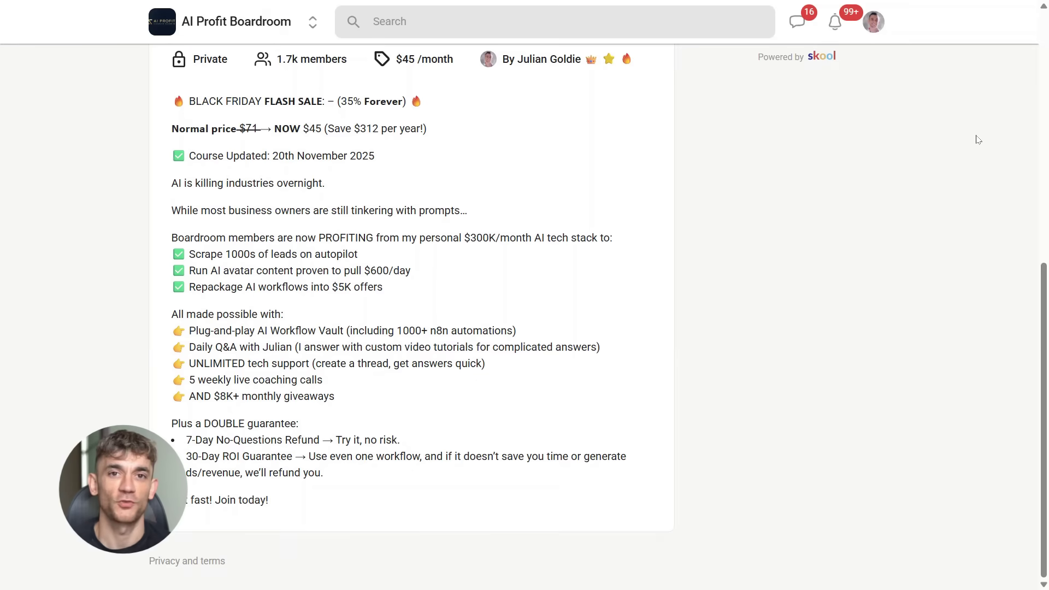
scroll(979, 139, "up", 10)
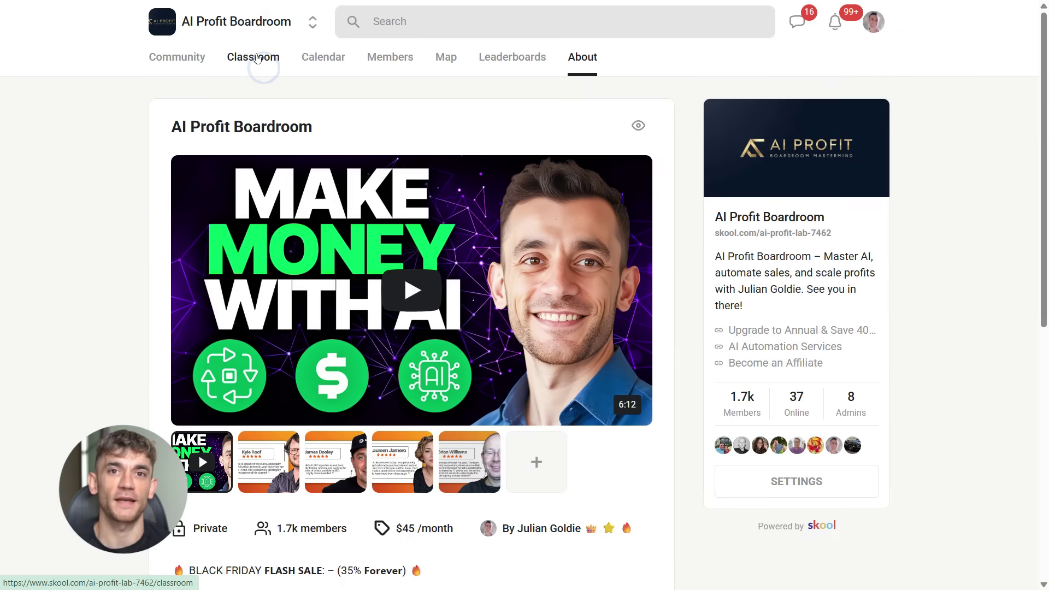
left_click(256, 57)
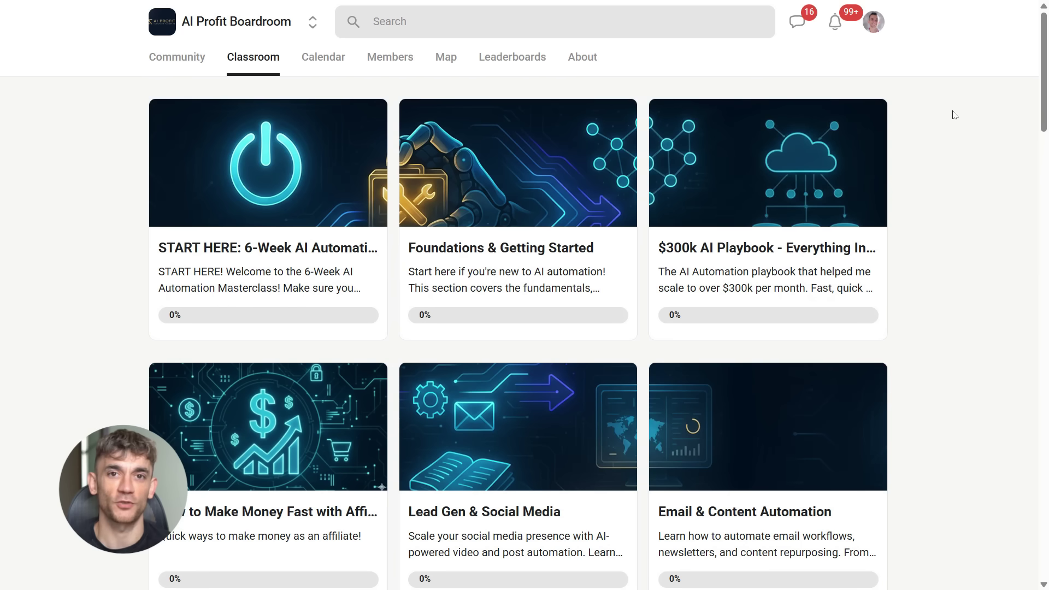
scroll(1012, 93, "down", 10)
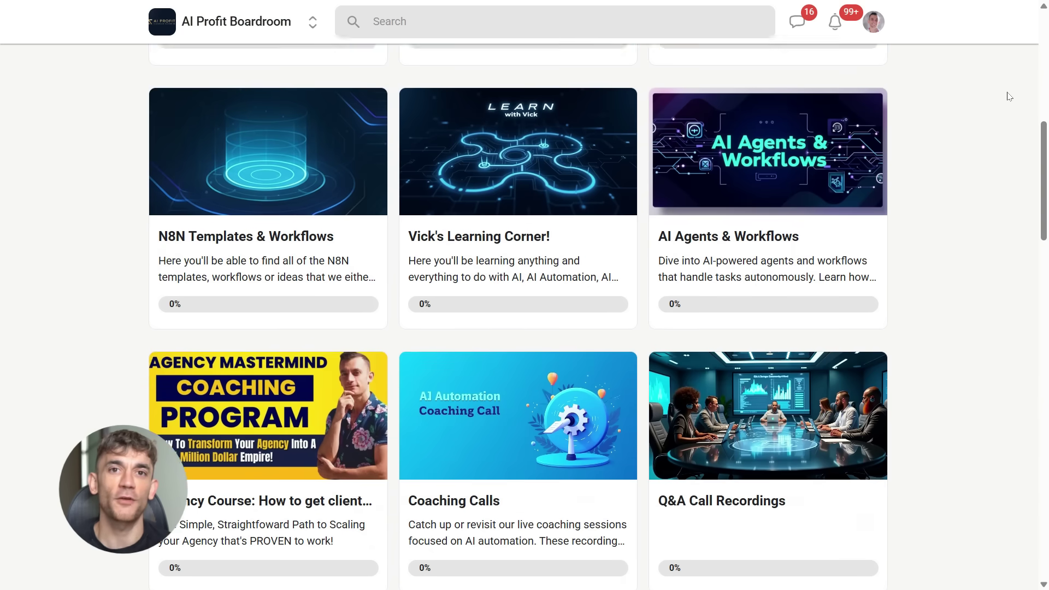
scroll(1009, 96, "down", 15)
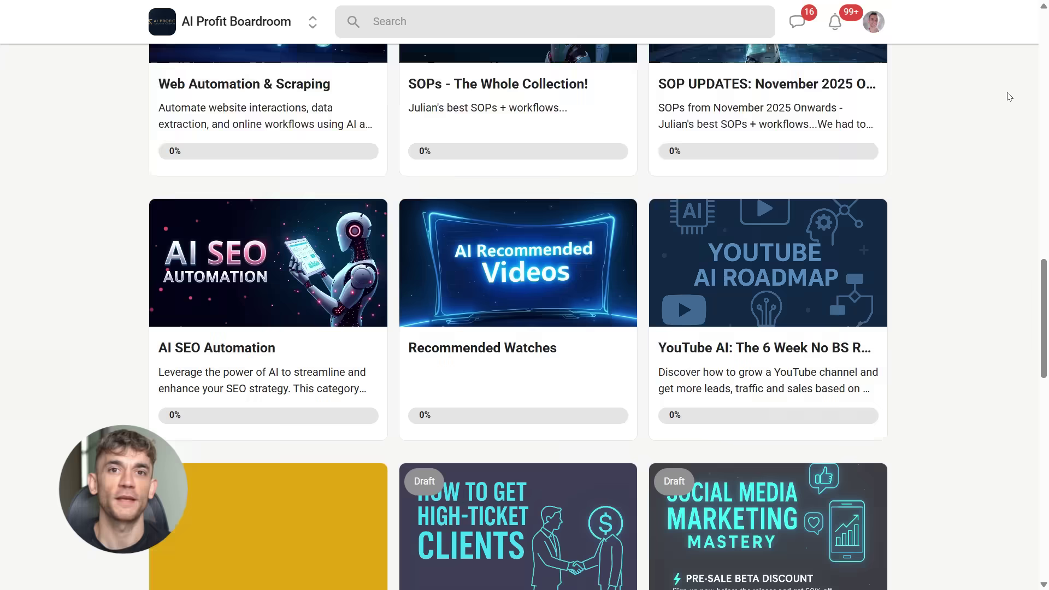
scroll(1007, 100, "down", 13)
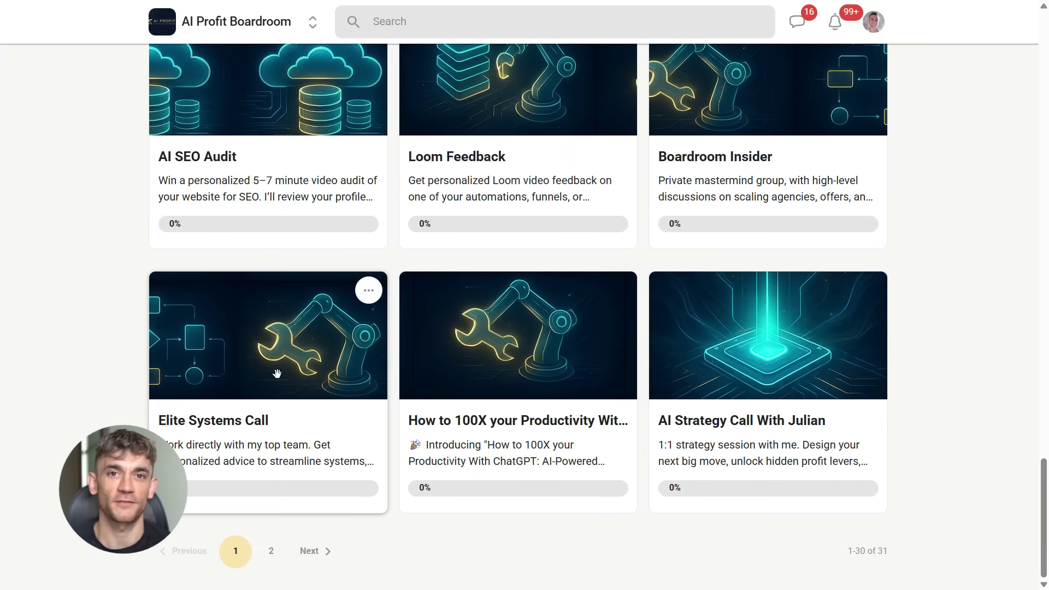
scroll(293, 345, "up", 20)
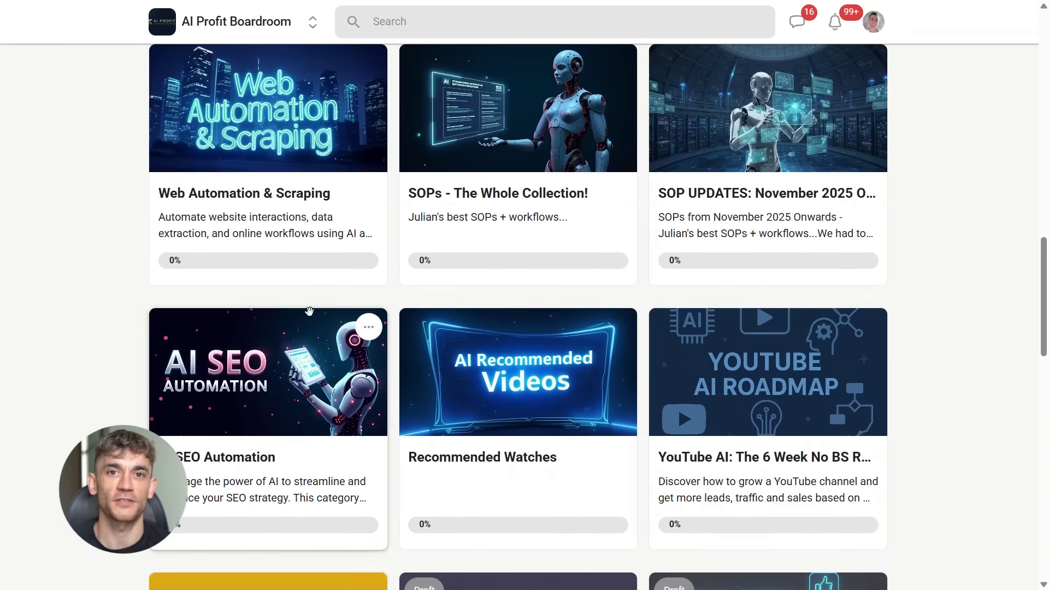
scroll(310, 311, "up", 10)
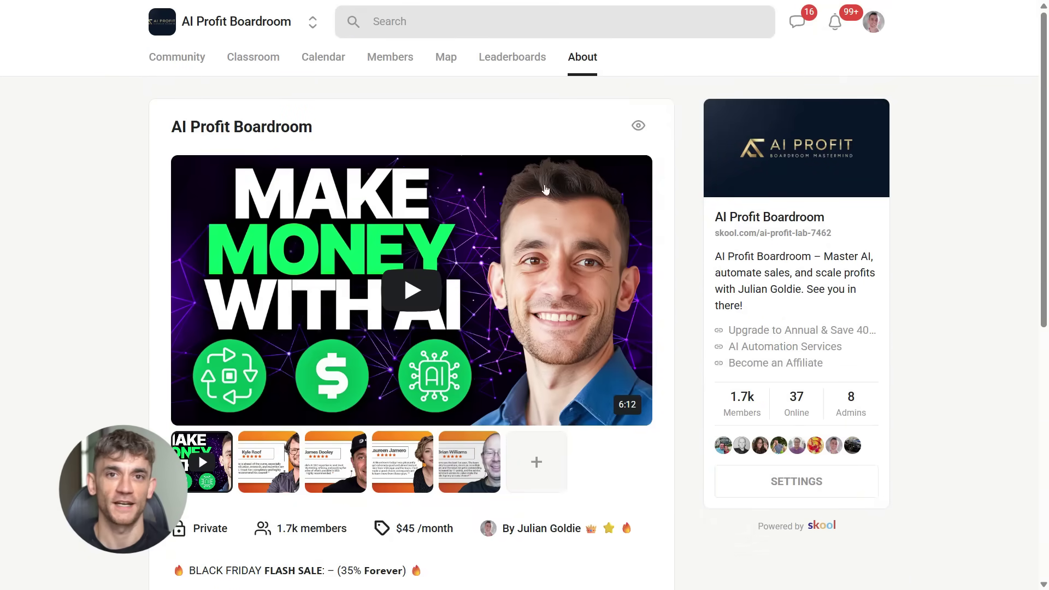
scroll(545, 189, "down", 6)
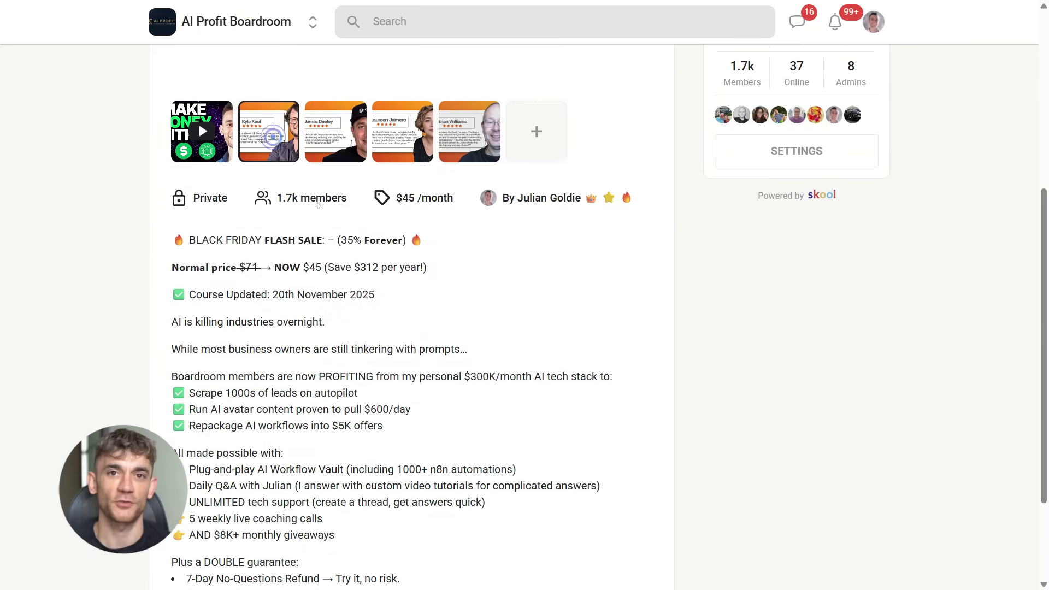
scroll(316, 204, "up", 6)
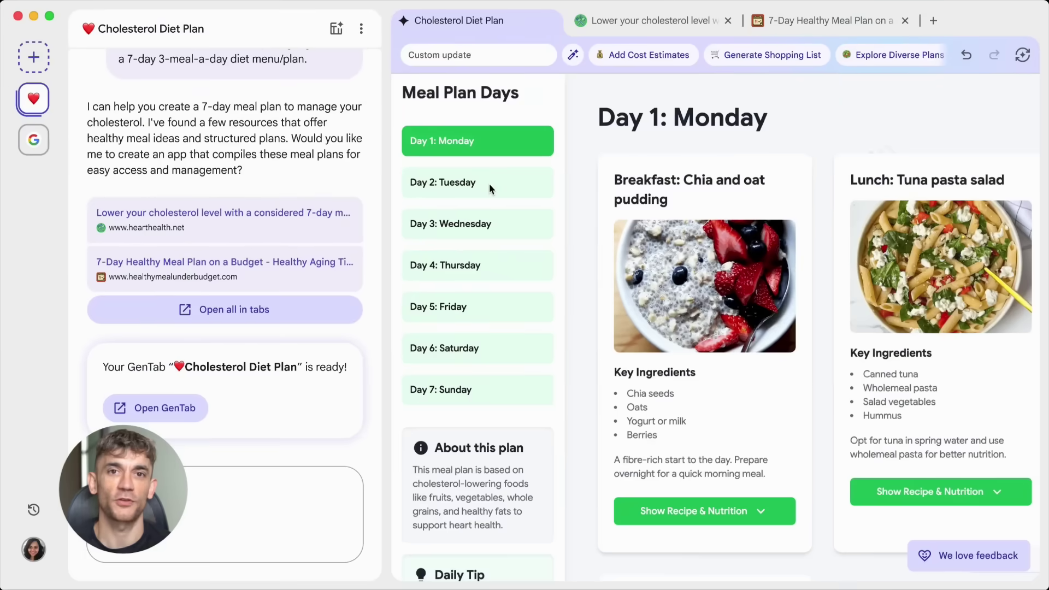
Step: Browse the meal plan's Day 2 and Day 3 and expand the porridge breakfast recipe steps
left_click(490, 188)
left_click(494, 225)
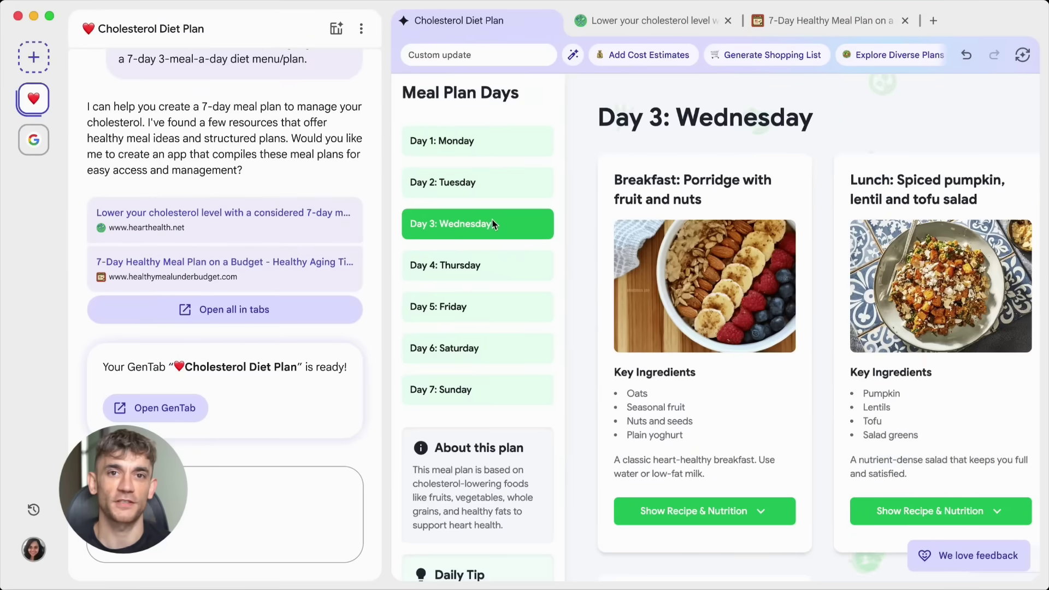
scroll(752, 322, "down", 4)
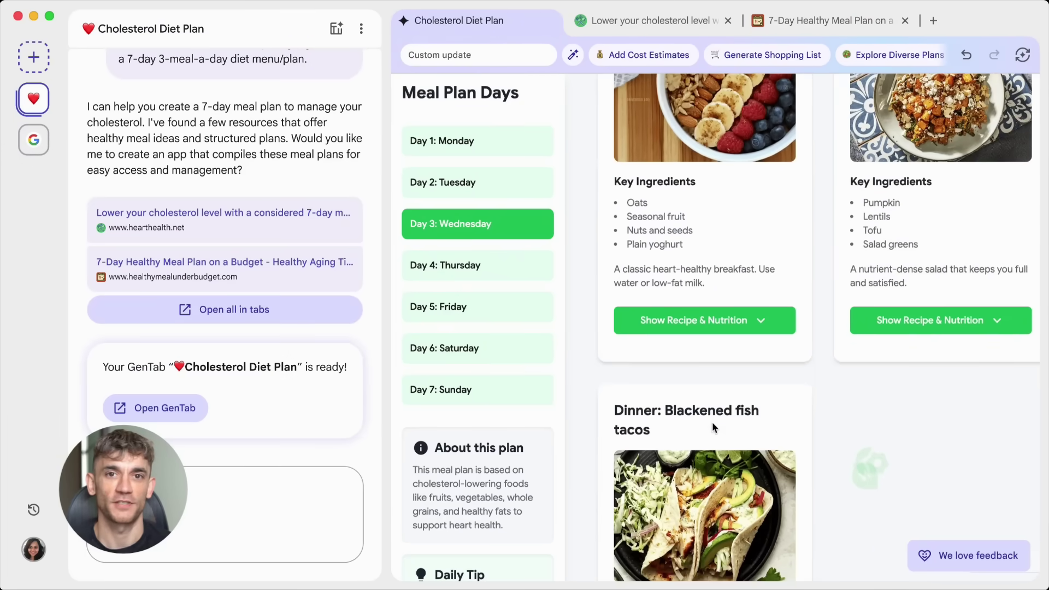
left_click(751, 320)
Step: Check Summer Squash growing details, then place Leaf Lettuce, Tomato and Summer Squash on the garden grid
scroll(812, 421, "down", 2)
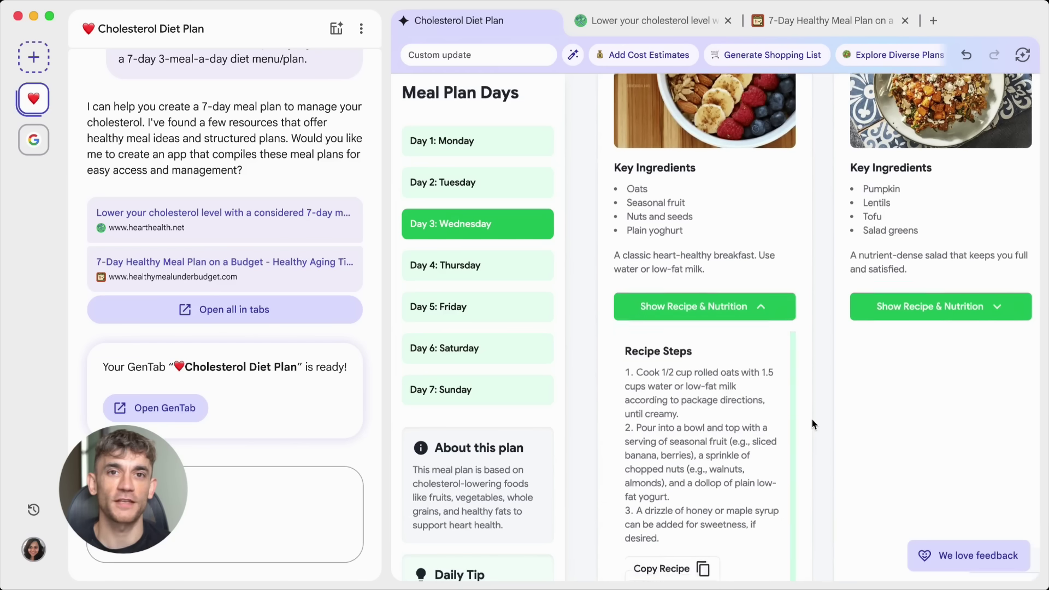
scroll(812, 418, "down", 2)
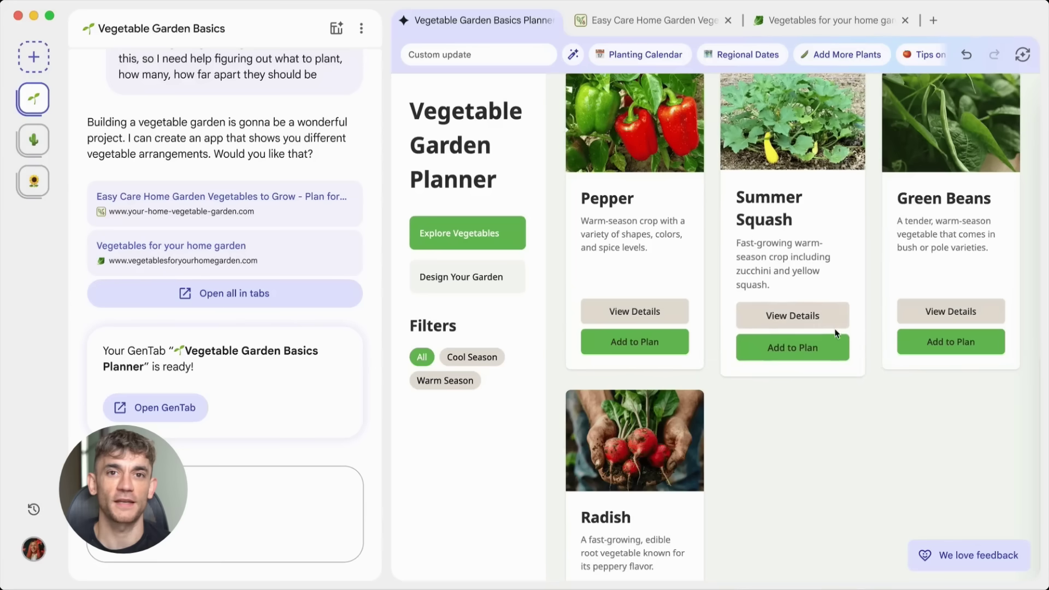
left_click(831, 327)
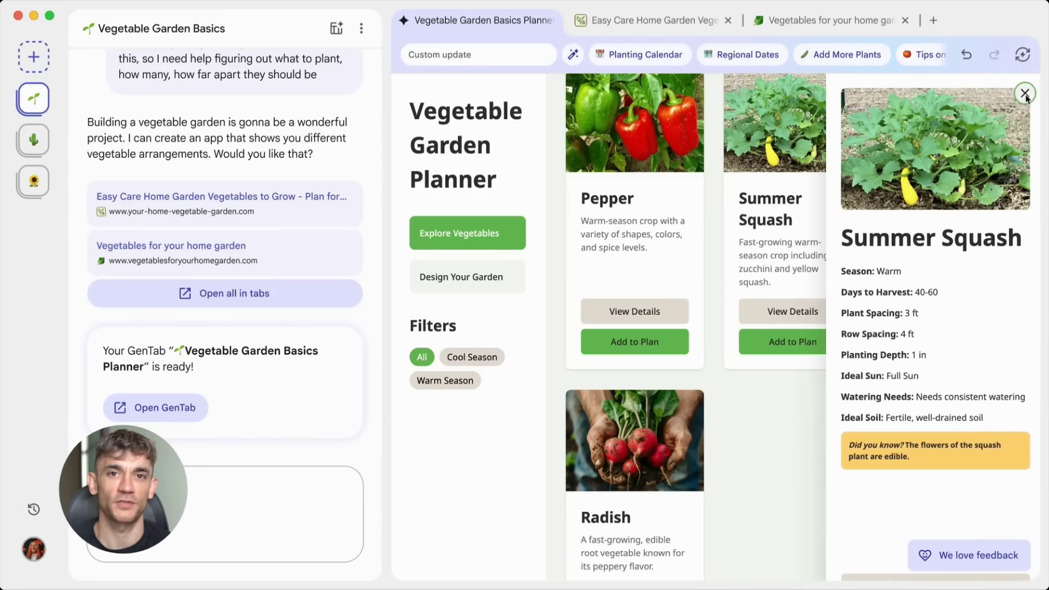
left_click(1025, 95)
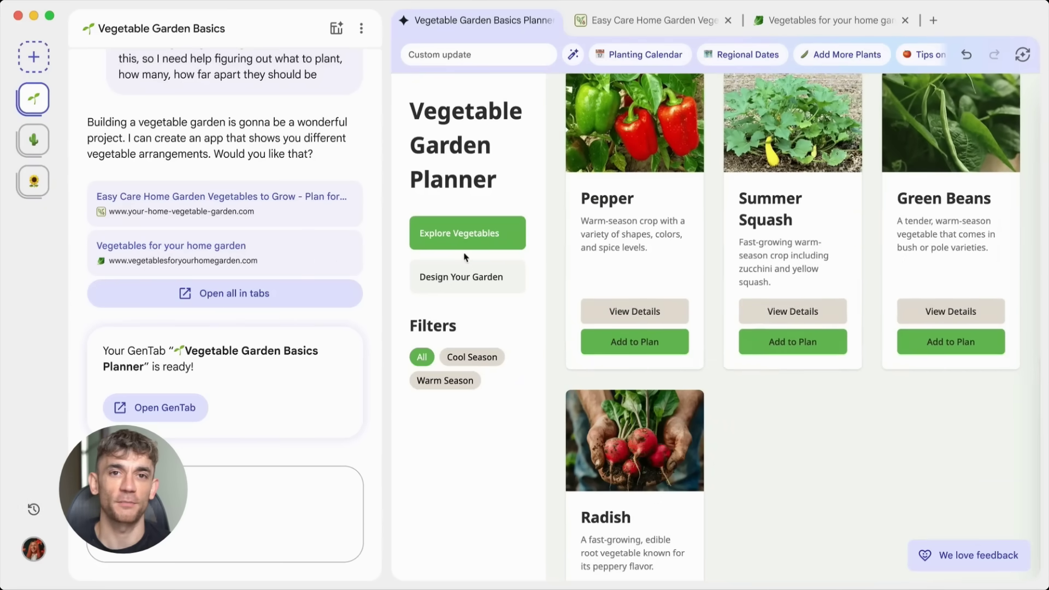
left_click(467, 278)
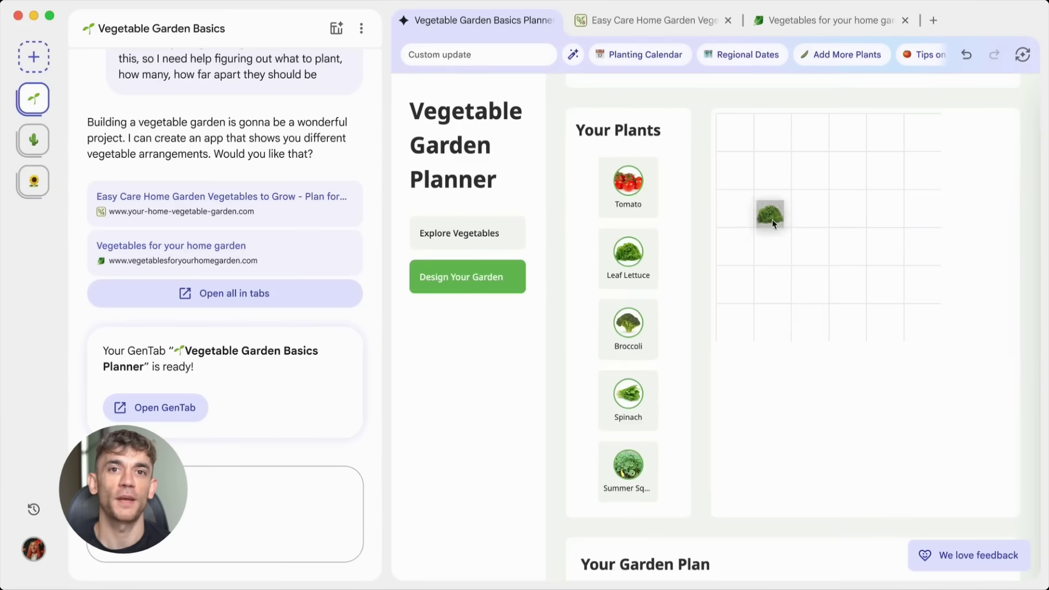
left_click_drag(772, 219, 771, 219)
left_click_drag(881, 268, 881, 269)
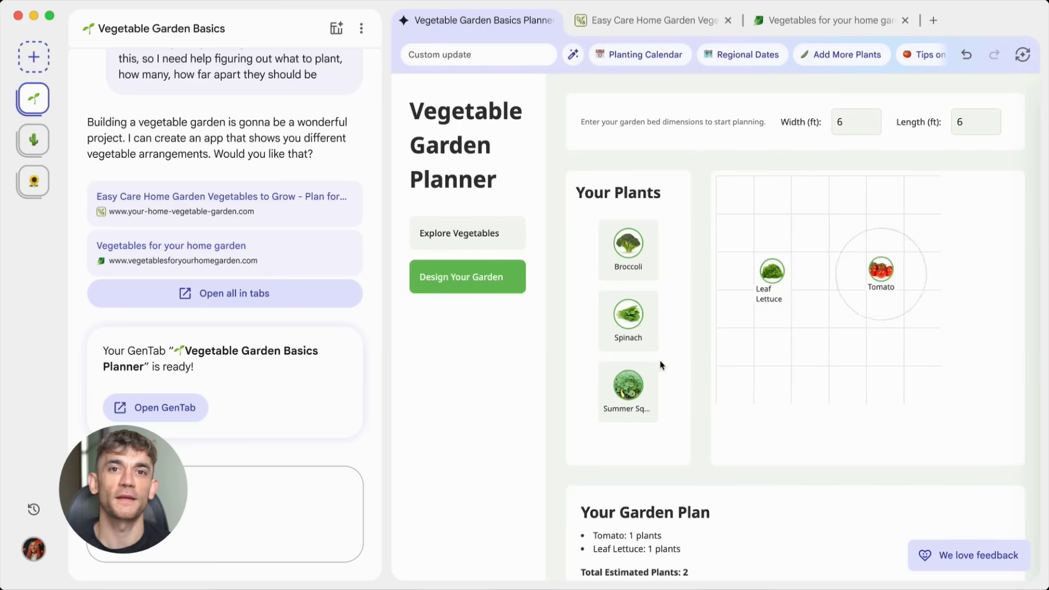
left_click_drag(811, 215, 813, 206)
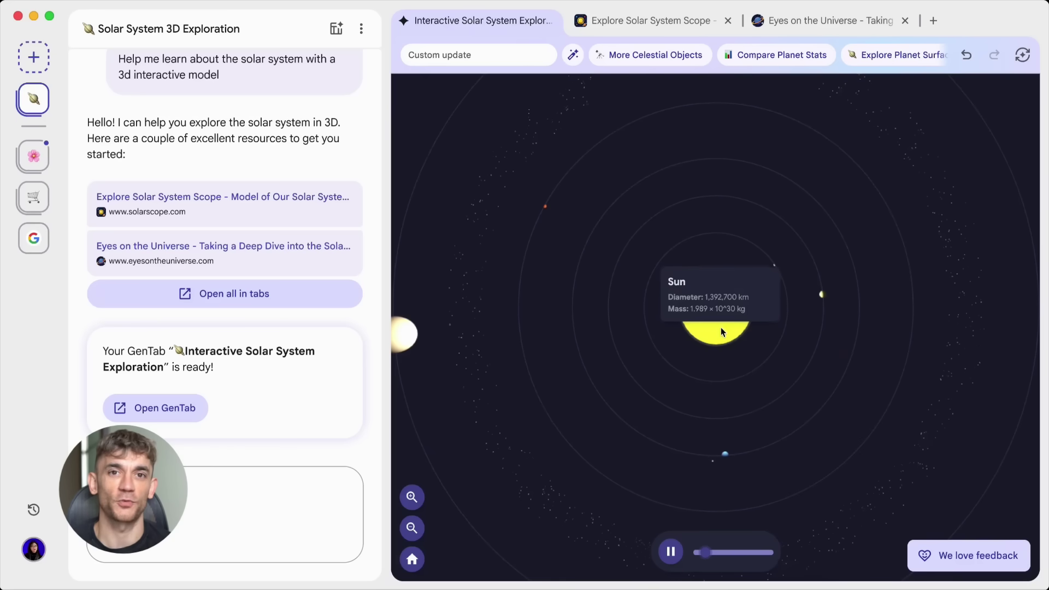
Step: Explore the Sun and Venus in the solar system, then show Kema Sakuranomiya Park details in the Osaka planner
left_click(720, 327)
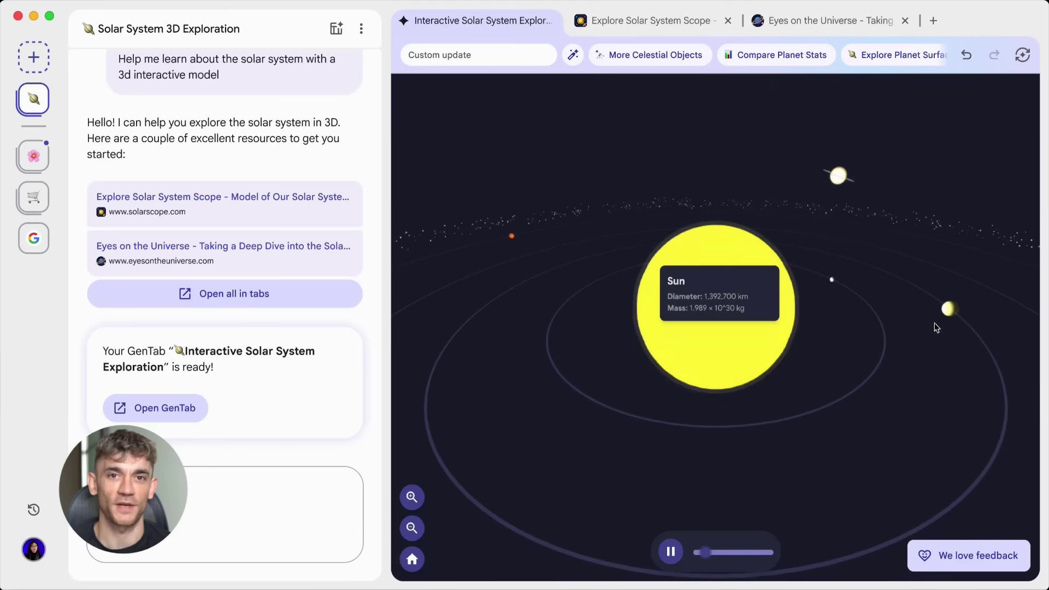
left_click(954, 314)
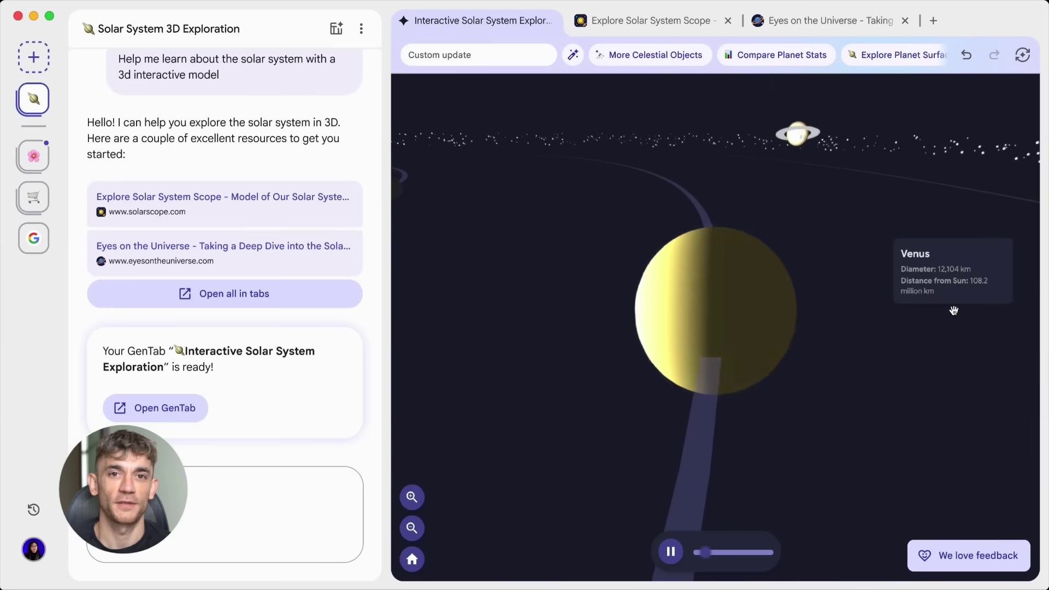
left_click_drag(792, 196, 656, 185)
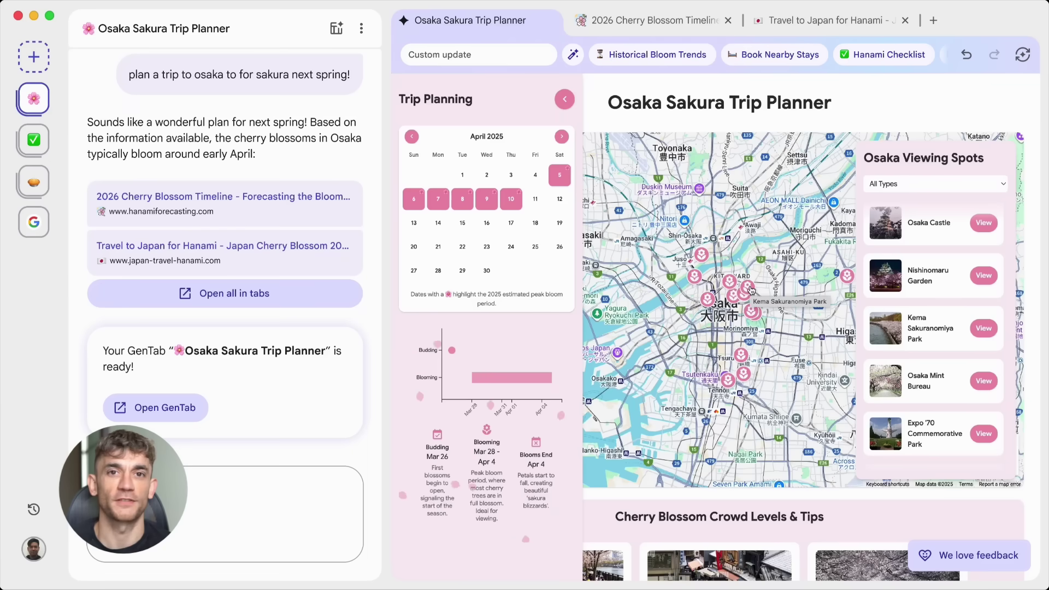
left_click(750, 288)
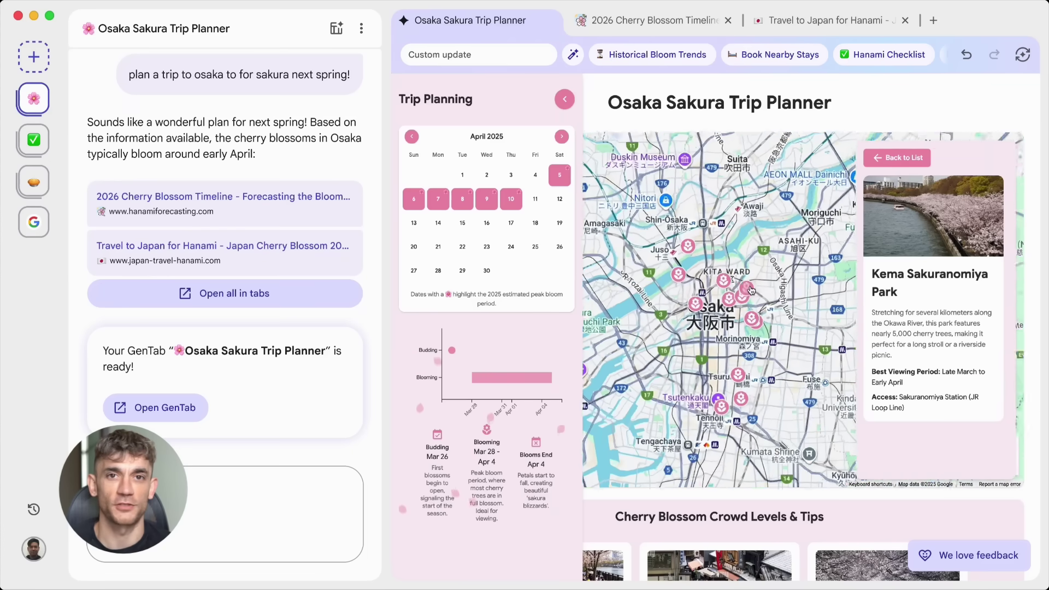
Step: Collapse the Trip Planning sidebar to widen the Osaka map and scroll down toward the Cherry Blossom Crowd Levels
left_click(563, 100)
scroll(1005, 539, "down", 5)
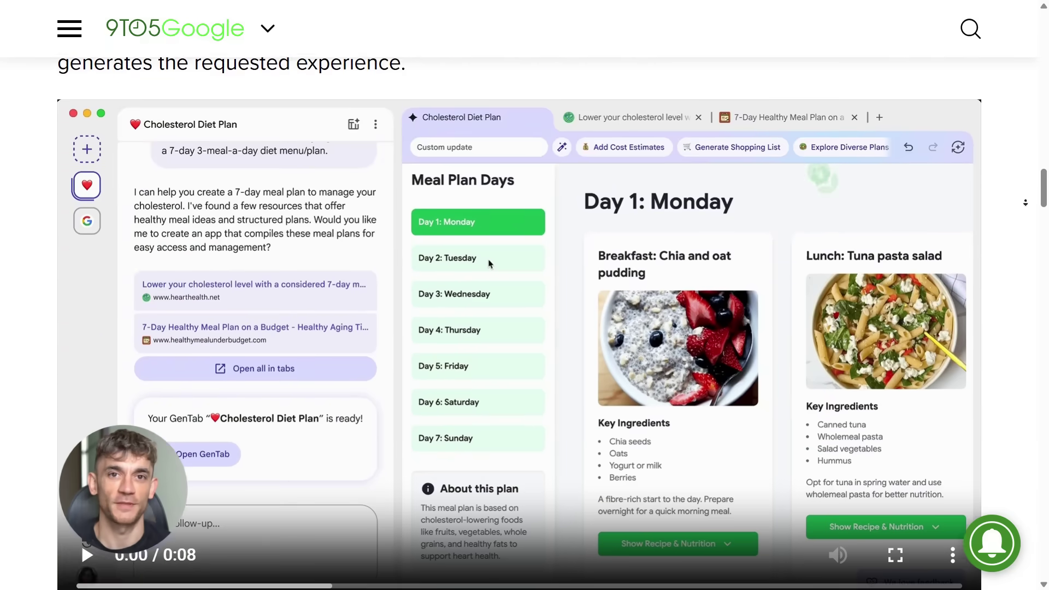
Step: Scroll the 9to5Google article past the GenTab demo videos to the Disco waitlist announcement
scroll(490, 264, "down", 5)
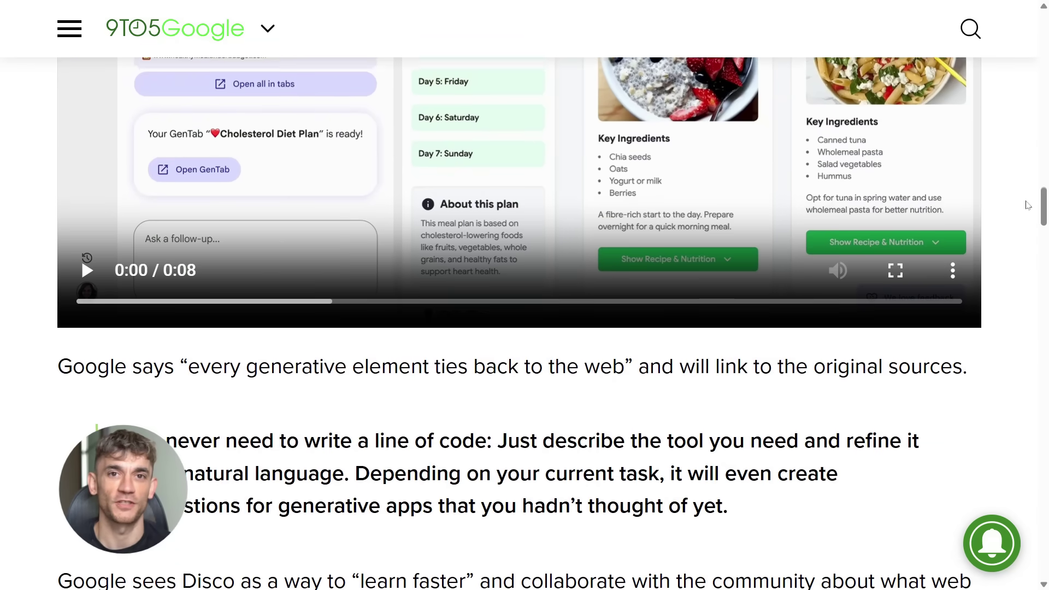
scroll(1027, 205, "down", 5)
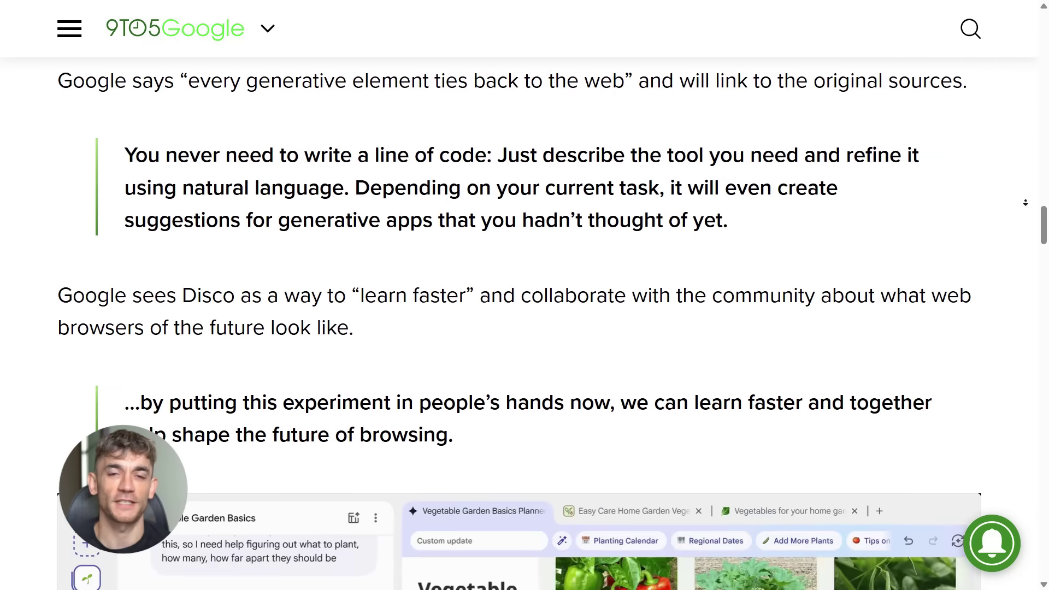
scroll(1026, 202, "down", 5)
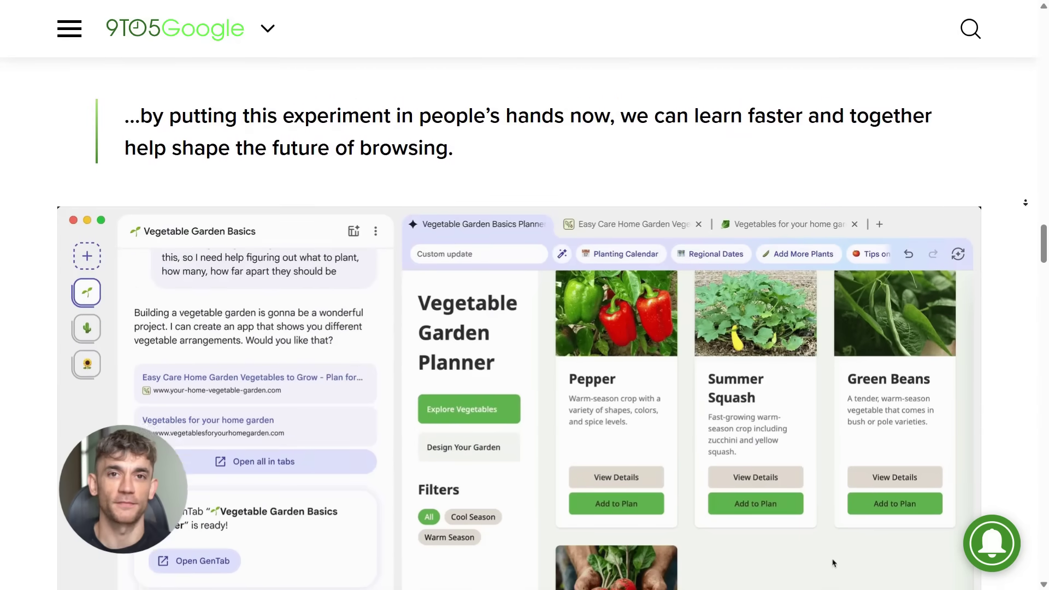
scroll(1026, 202, "down", 5)
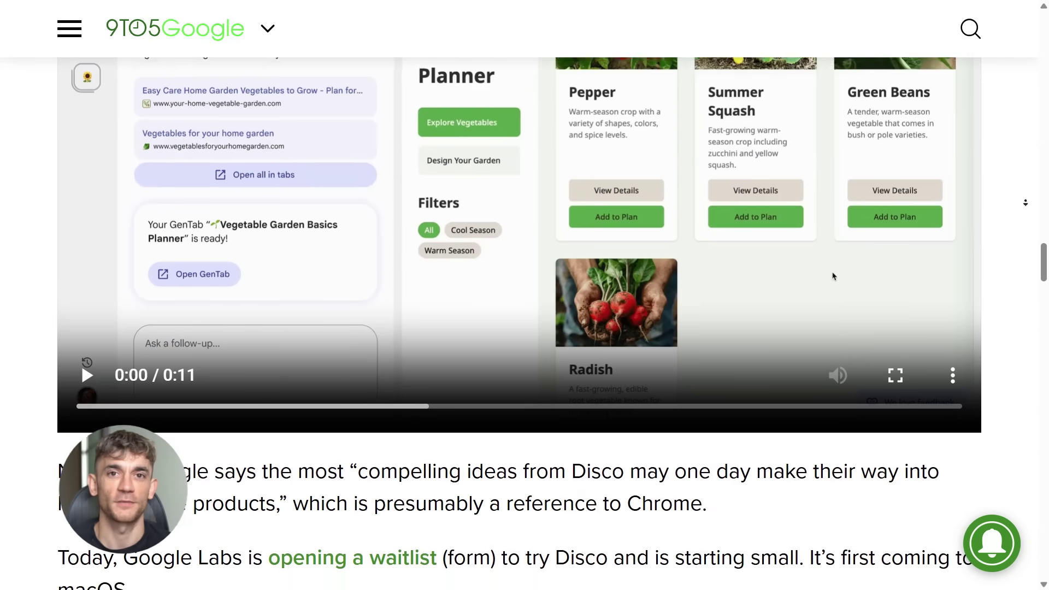
scroll(1025, 202, "down", 5)
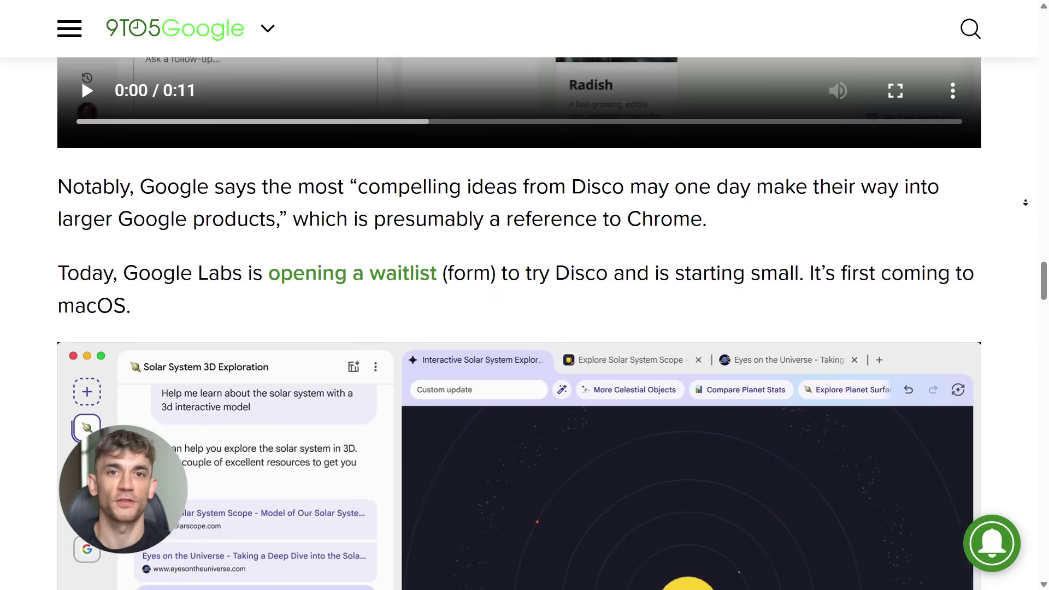
scroll(1026, 203, "down", 5)
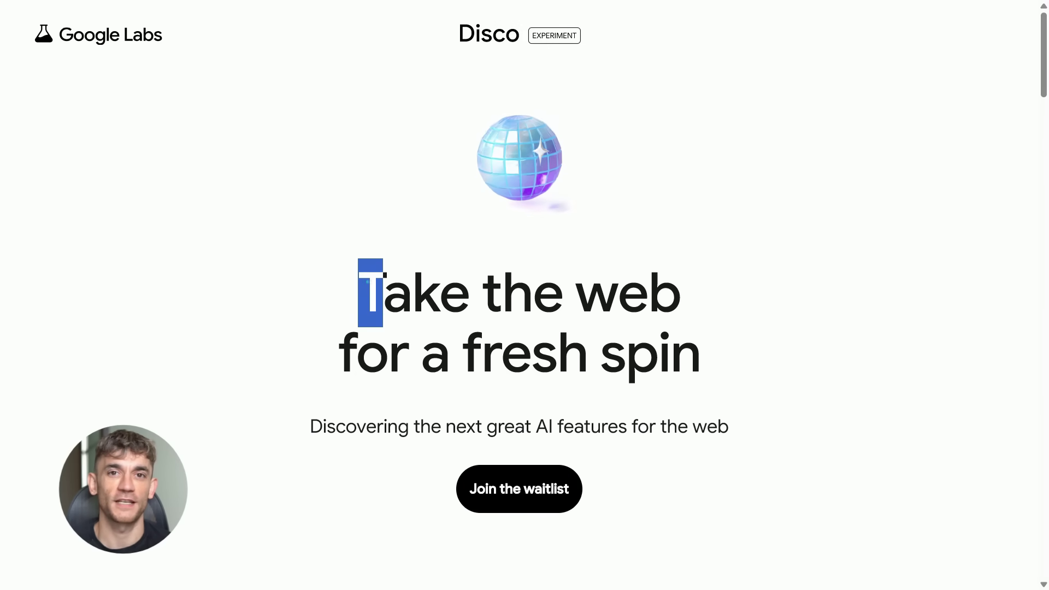
Step: Highlight and deselect the 'Take the web for a fresh spin' heading and the AI-features subtitle
left_click_drag(383, 295, 671, 355)
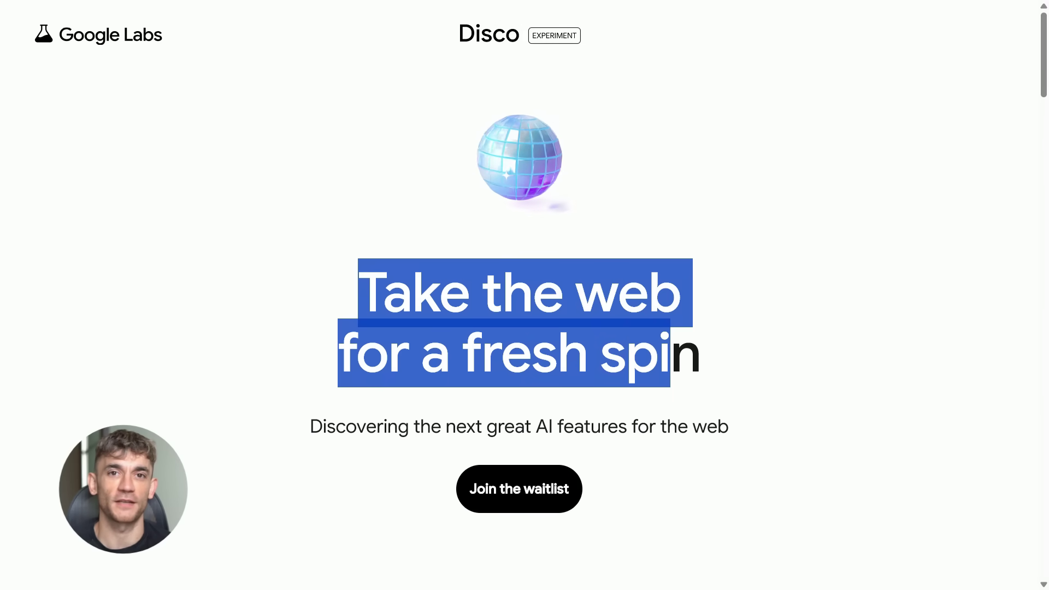
left_click(716, 358)
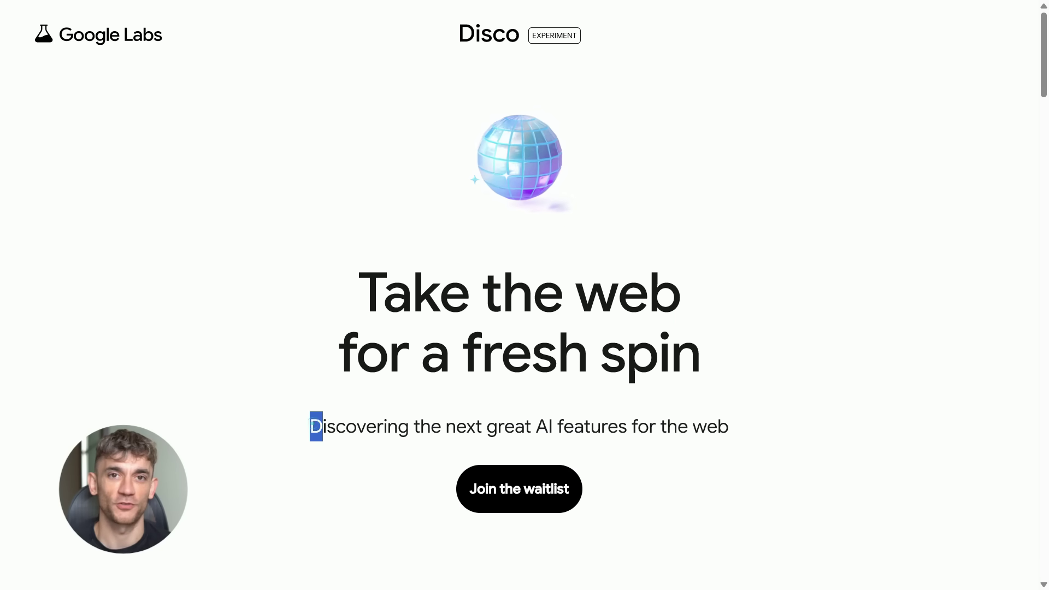
left_click_drag(322, 429, 593, 451)
left_click(683, 463)
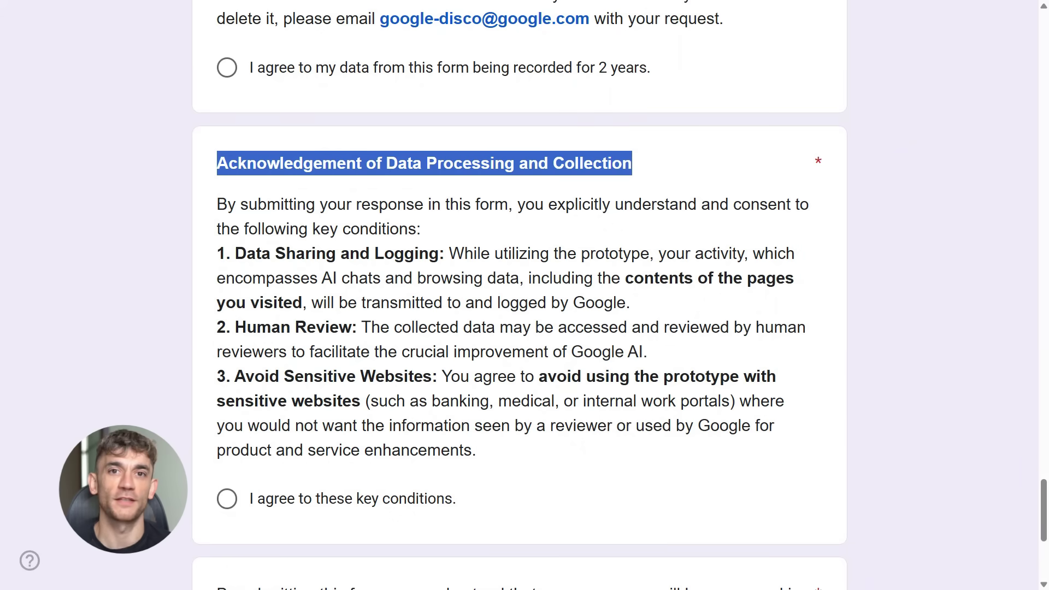
Step: Highlight the Acknowledgement heading, opening consent sentence, and the Data Sharing, Human Review and Sensitive Websites conditions
left_click(222, 205)
triple_click(251, 166)
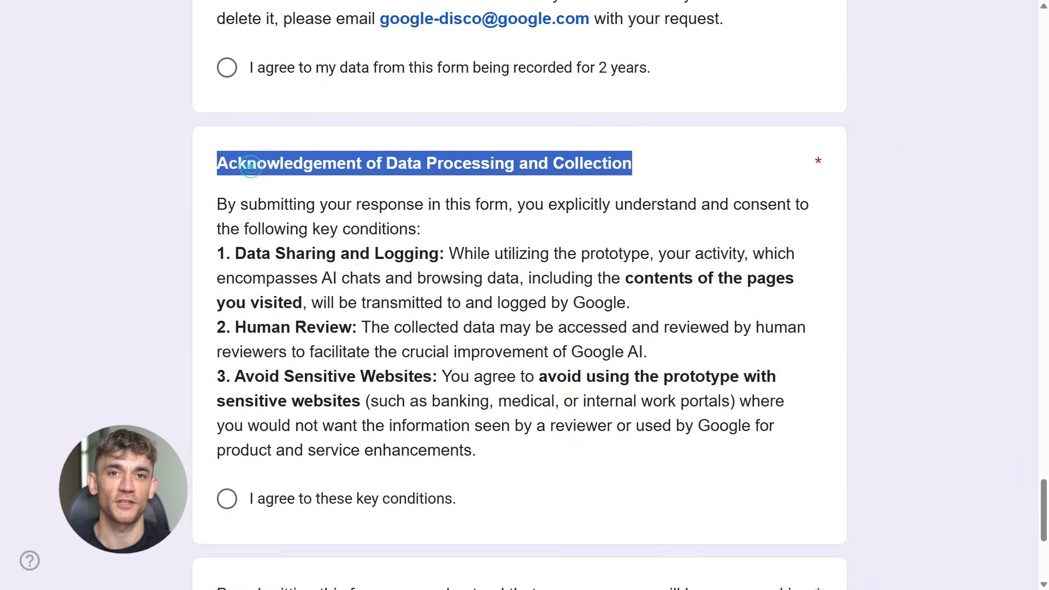
left_click_drag(218, 205, 447, 238)
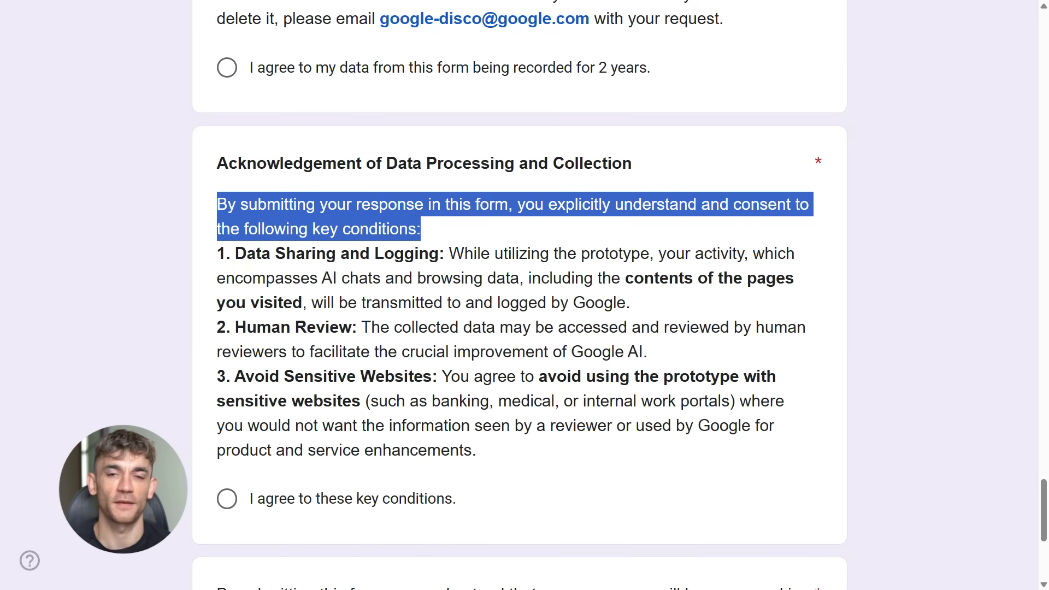
triple_click(448, 253)
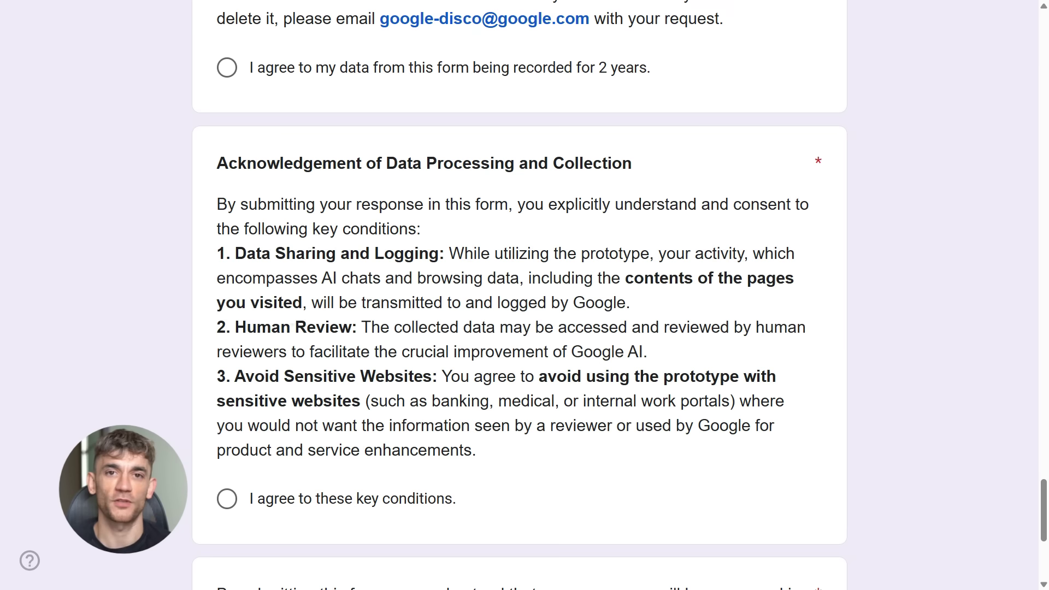
triple_click(293, 326)
triple_click(288, 377)
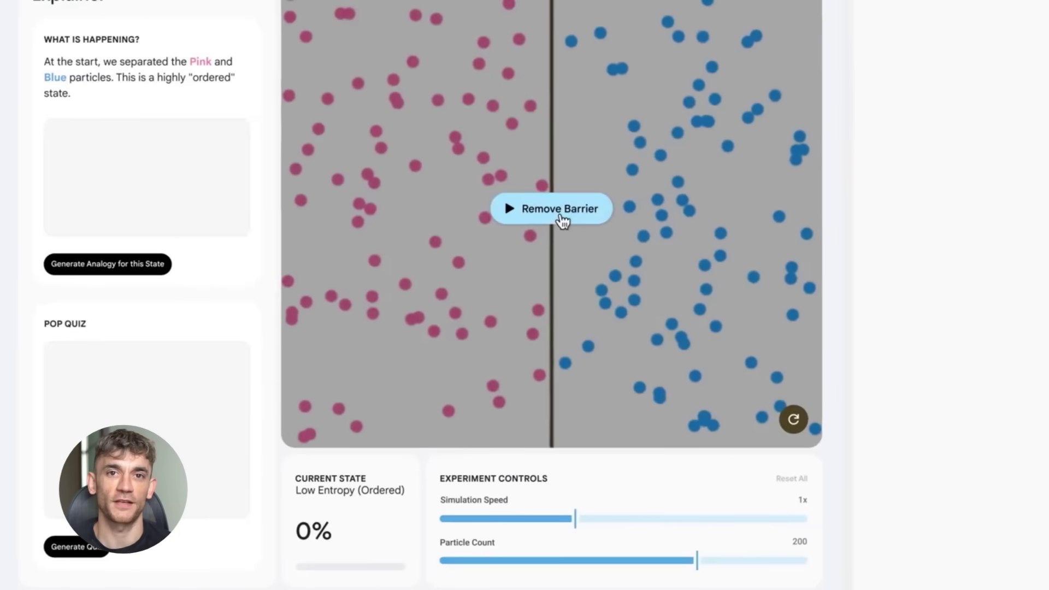
Step: Remove the entropy simulation's barrier so particles mix, then open the Bunk Bed Comparison tool
left_click(764, 277)
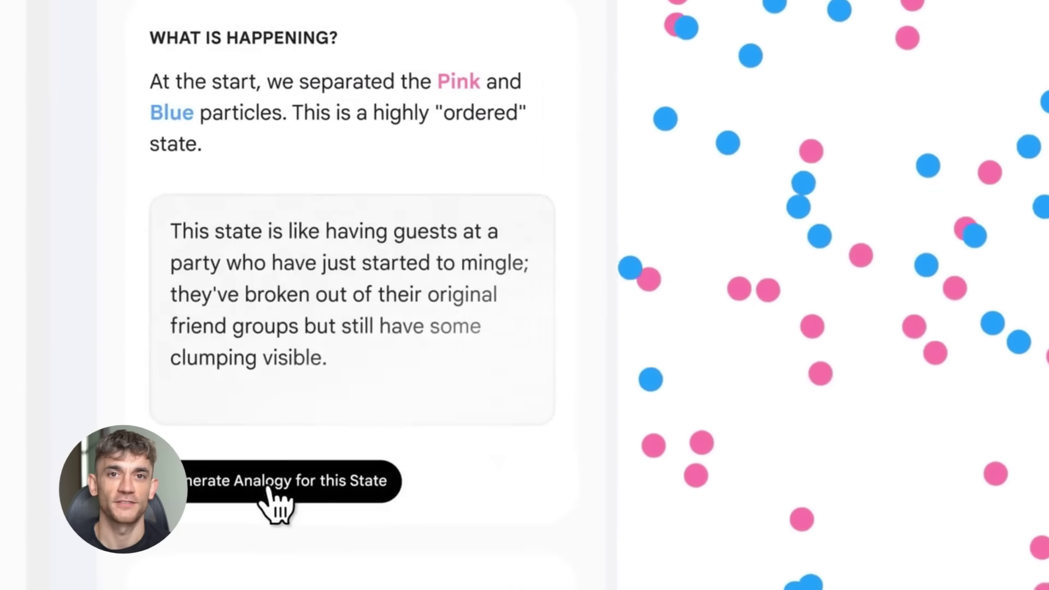
left_click_drag(170, 231, 533, 263)
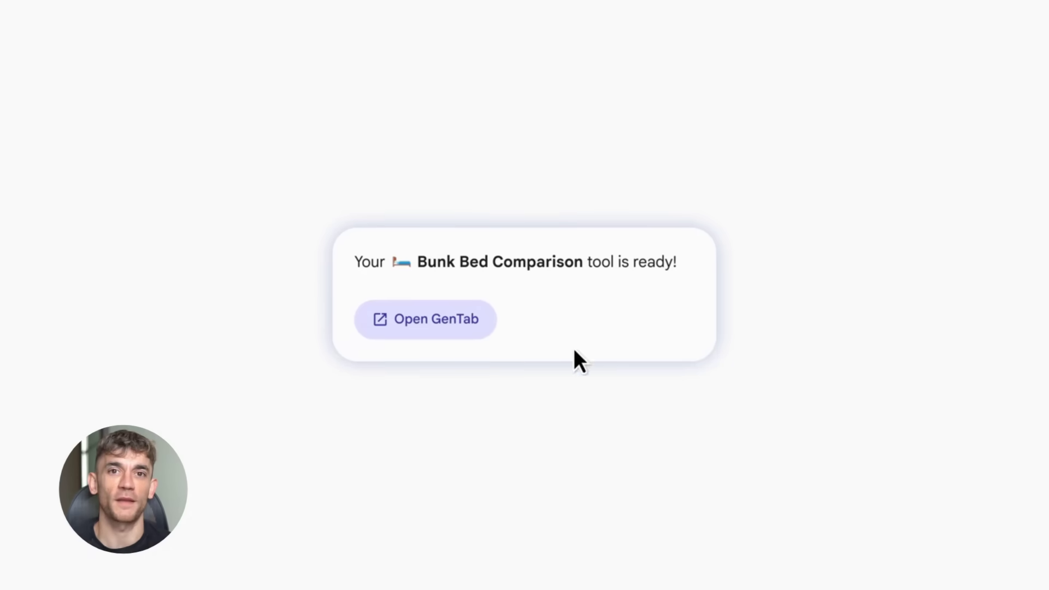
left_click(460, 330)
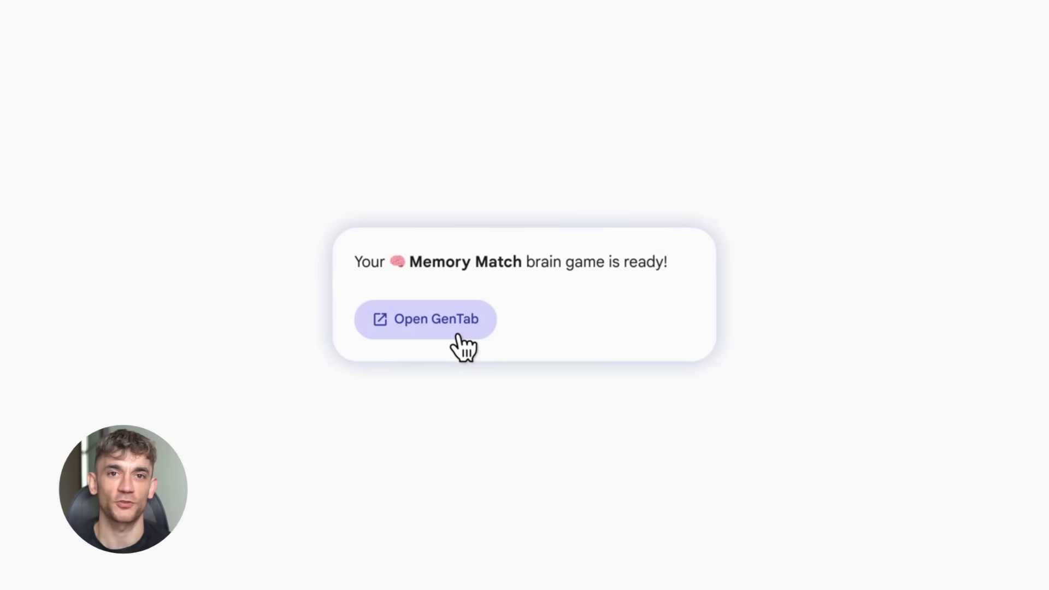
Step: Open the Memory Match brain game and flip three cards looking for a match
left_click(454, 335)
left_click(459, 361)
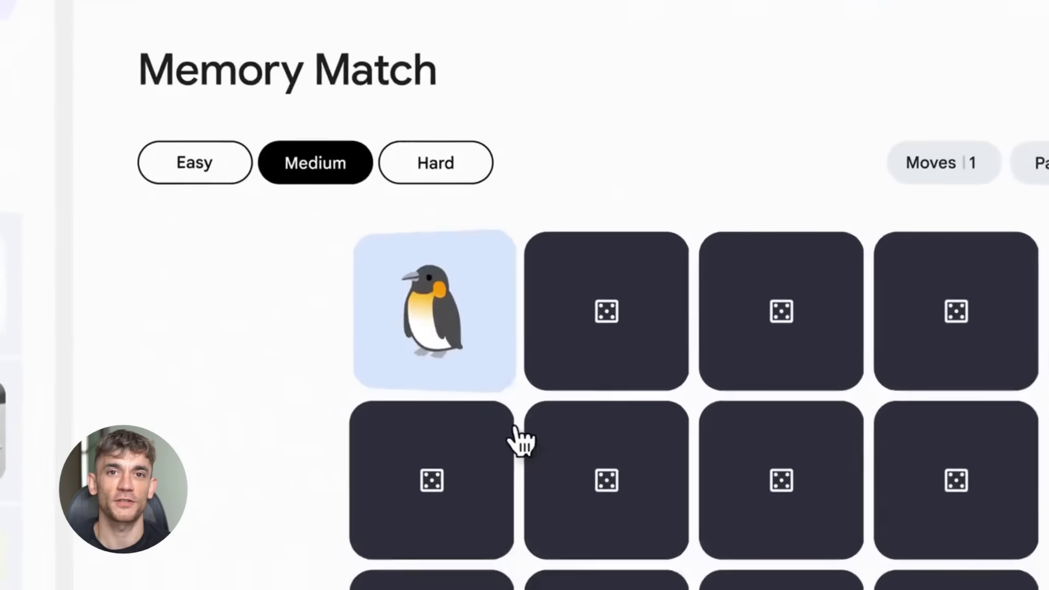
left_click(597, 510)
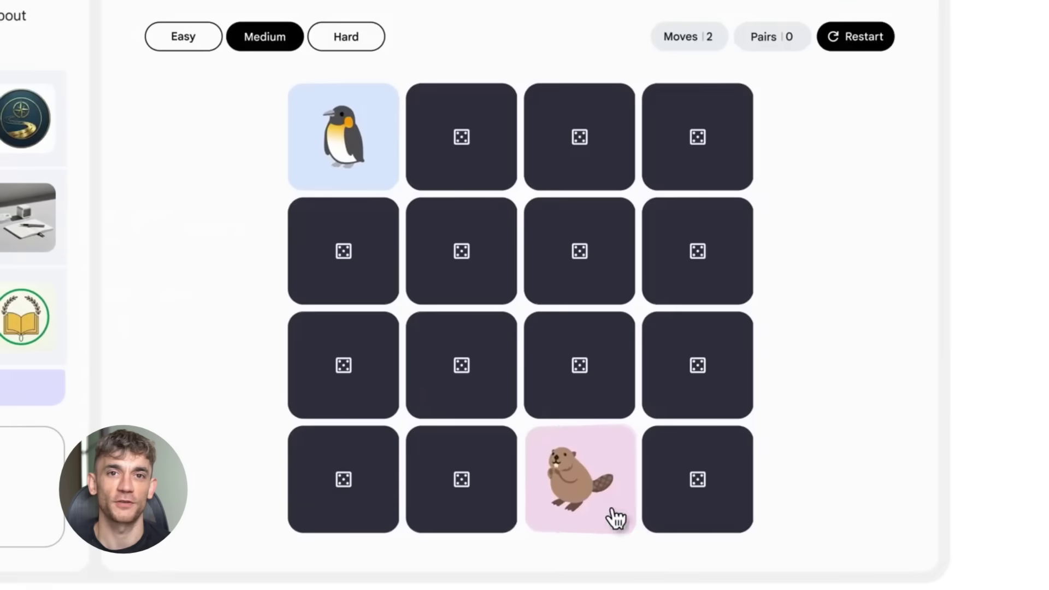
left_click(714, 278)
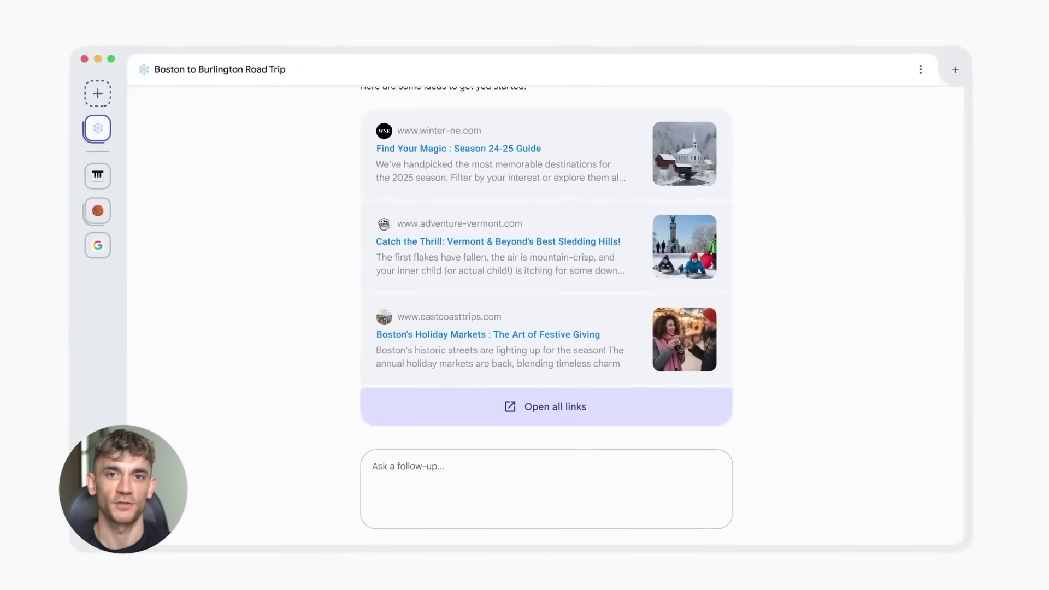
Step: Open the Find Your Magic and Catch the Thrill guides, ask about Manchester and Stowe festive markets, and open all recommendations
left_click(456, 151)
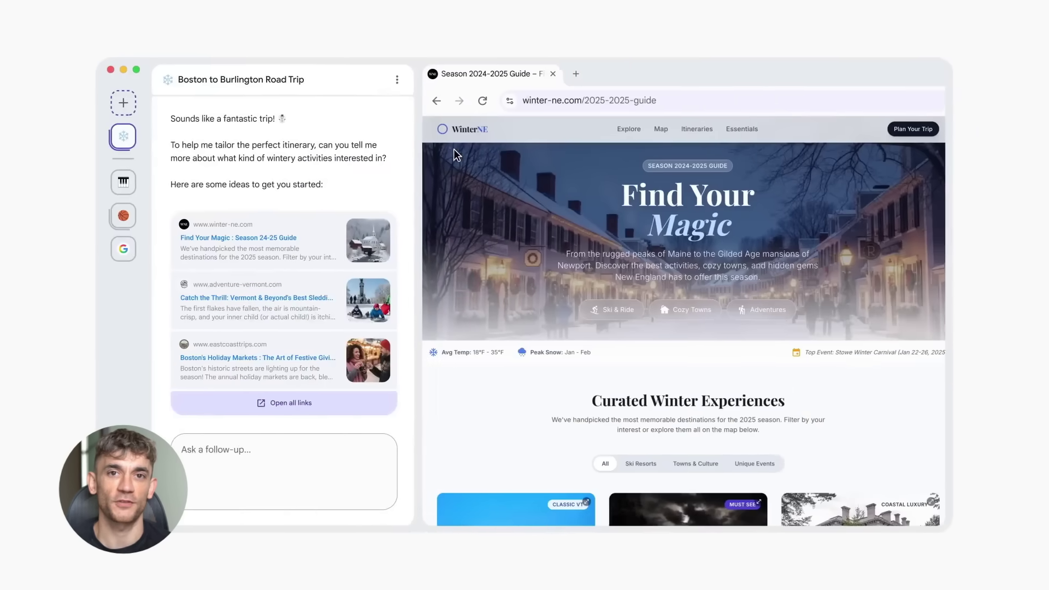
left_click(304, 299)
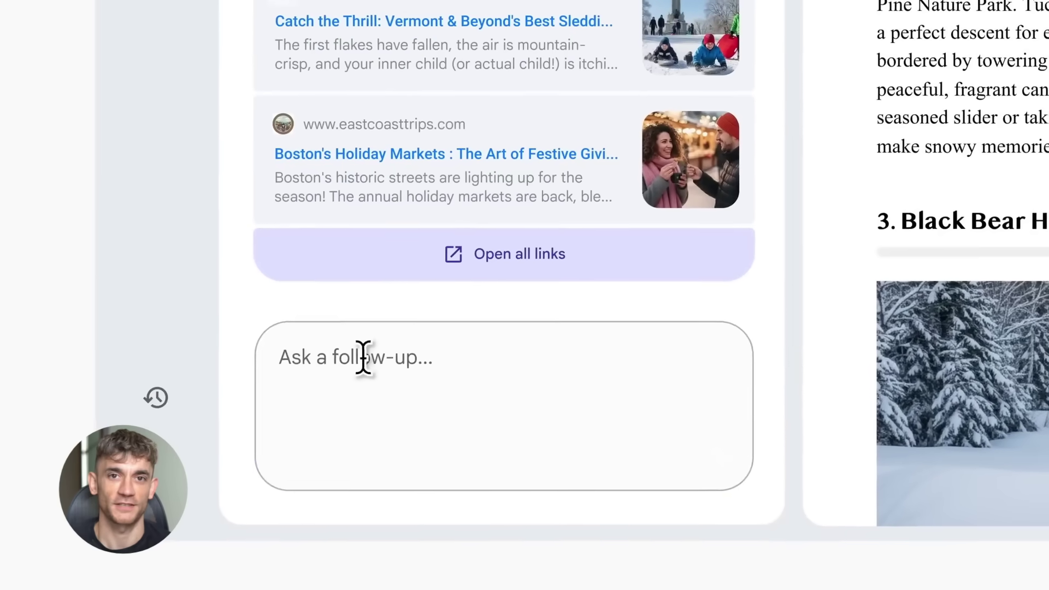
left_click(205, 450)
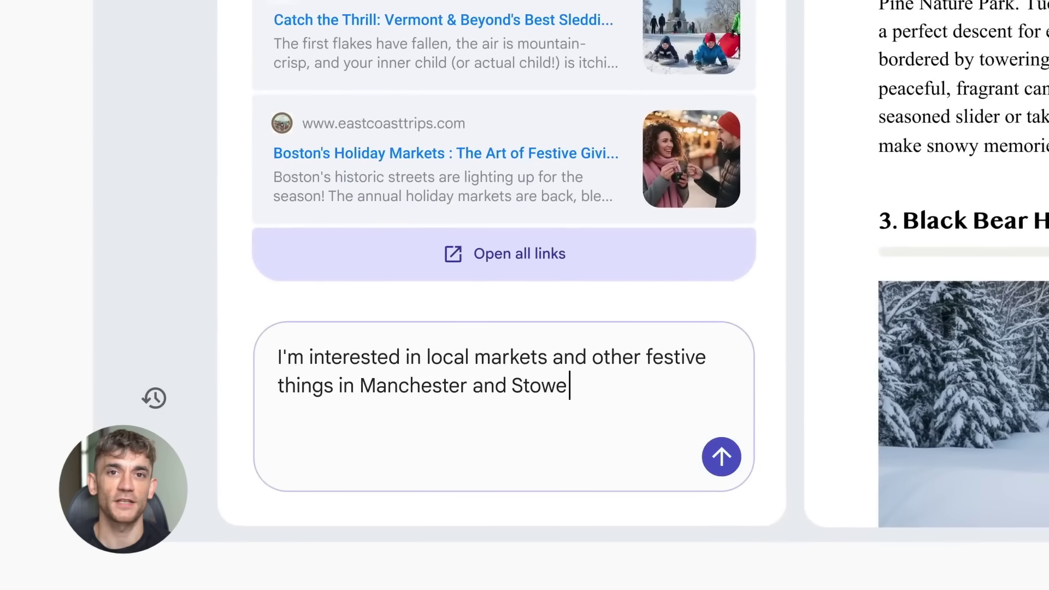
key("Return")
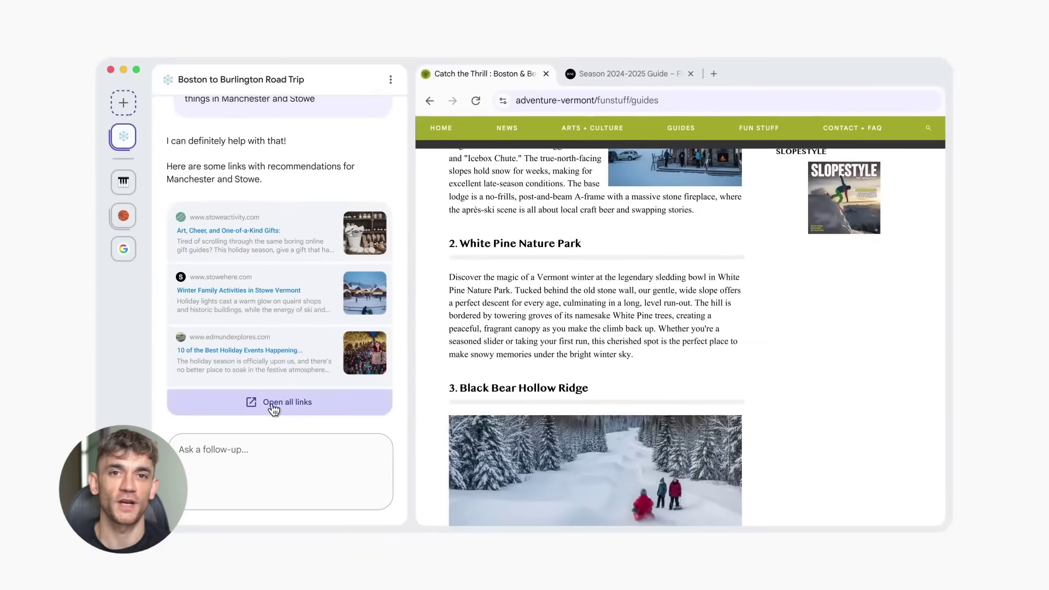
left_click(274, 407)
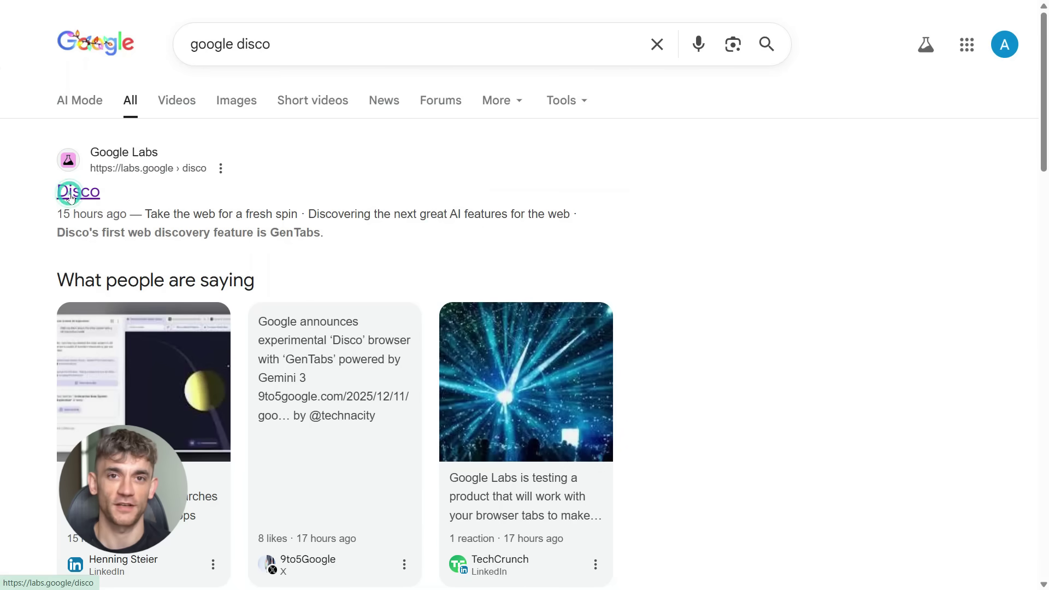
Step: Open the Google Labs Disco page from the search results and accept the activity-comparison GenTab suggestion
left_click(71, 195)
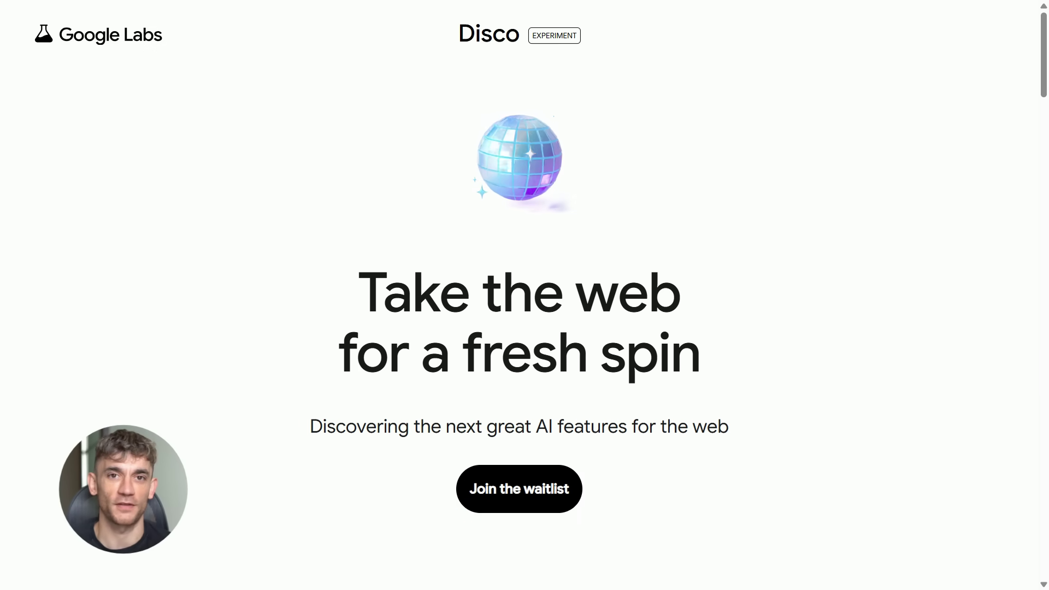
triple_click(404, 289)
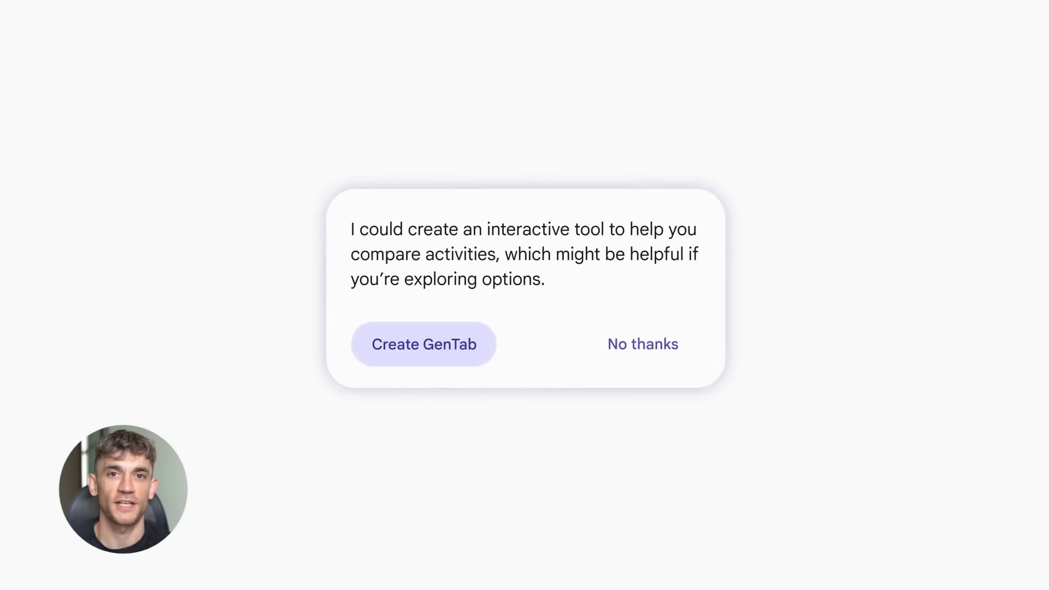
left_click(430, 352)
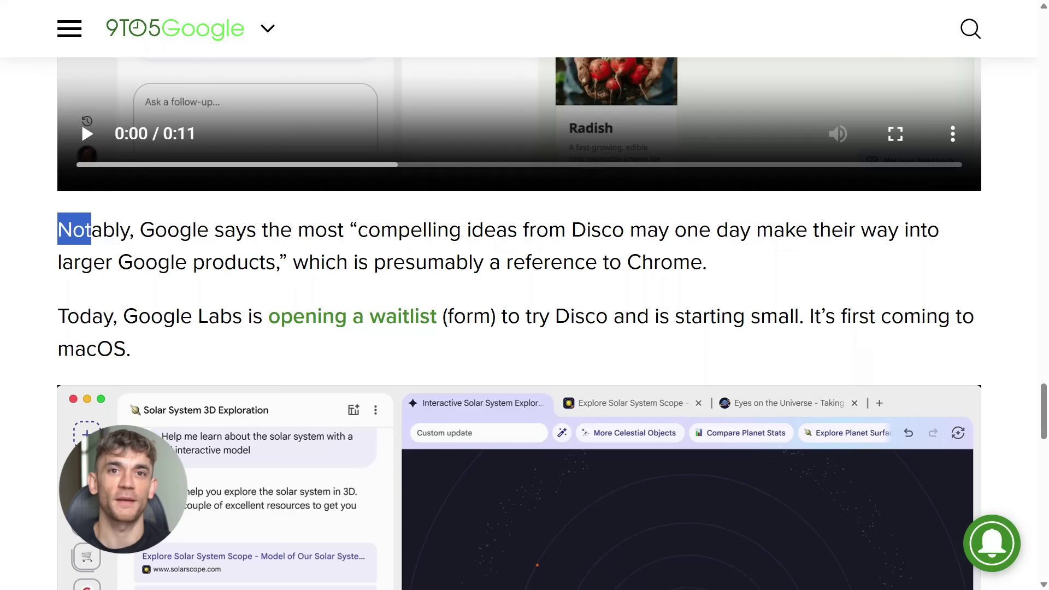
Step: Select the Notably and Today paragraphs, then follow the 'opening a waitlist' link to the Disco waitlist form
left_click_drag(94, 232, 302, 250)
left_click_drag(473, 262, 702, 262)
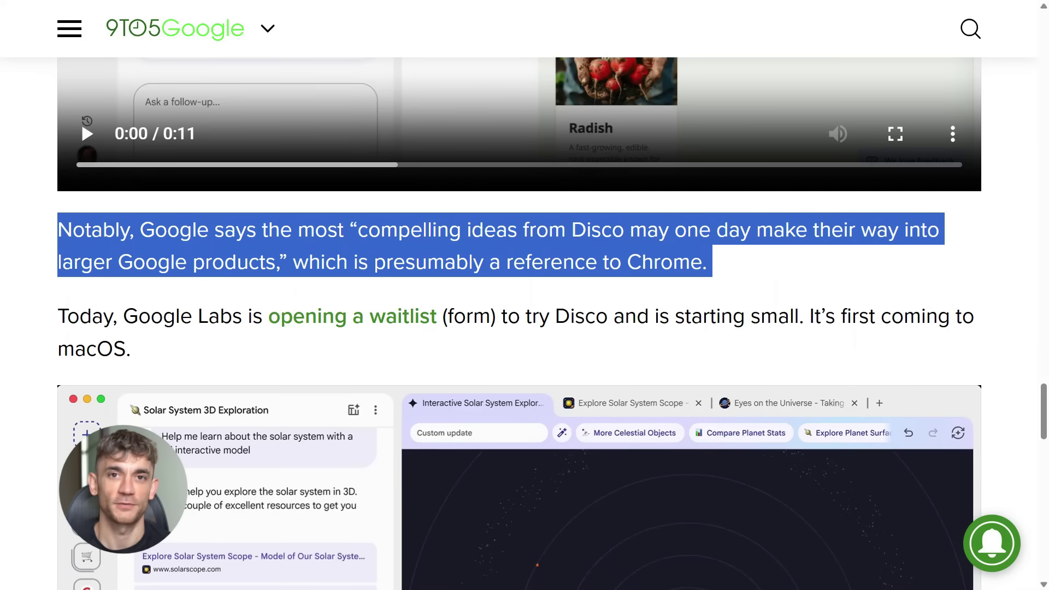
left_click_drag(59, 316, 981, 330)
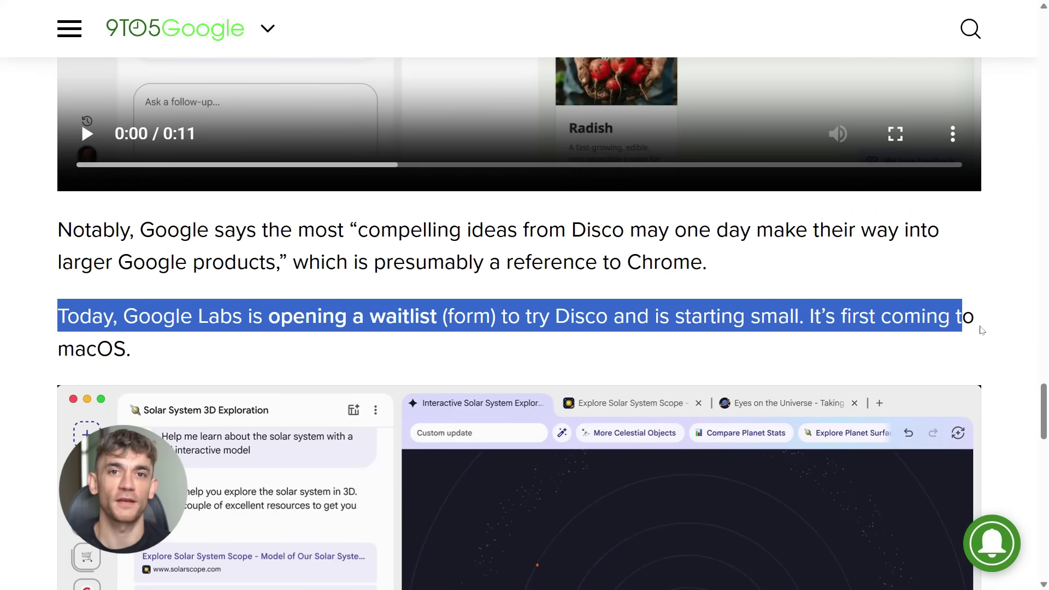
left_click(352, 363)
left_click(353, 317)
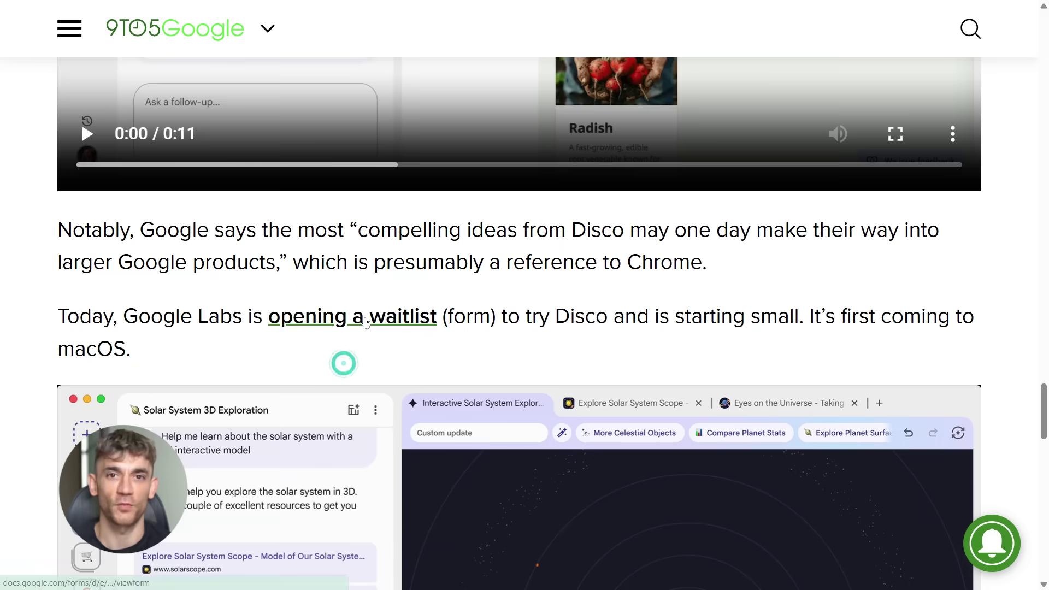
left_click_drag(217, 57, 621, 39)
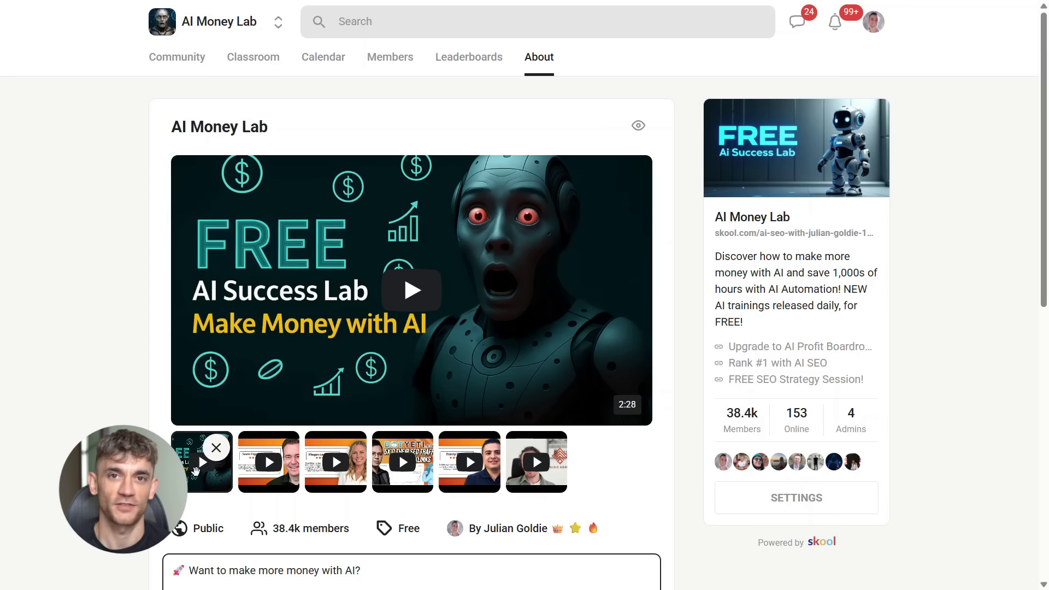
Step: Preview two testimonial videos on the AI Money Lab About page and bring its description into view
left_click(282, 488)
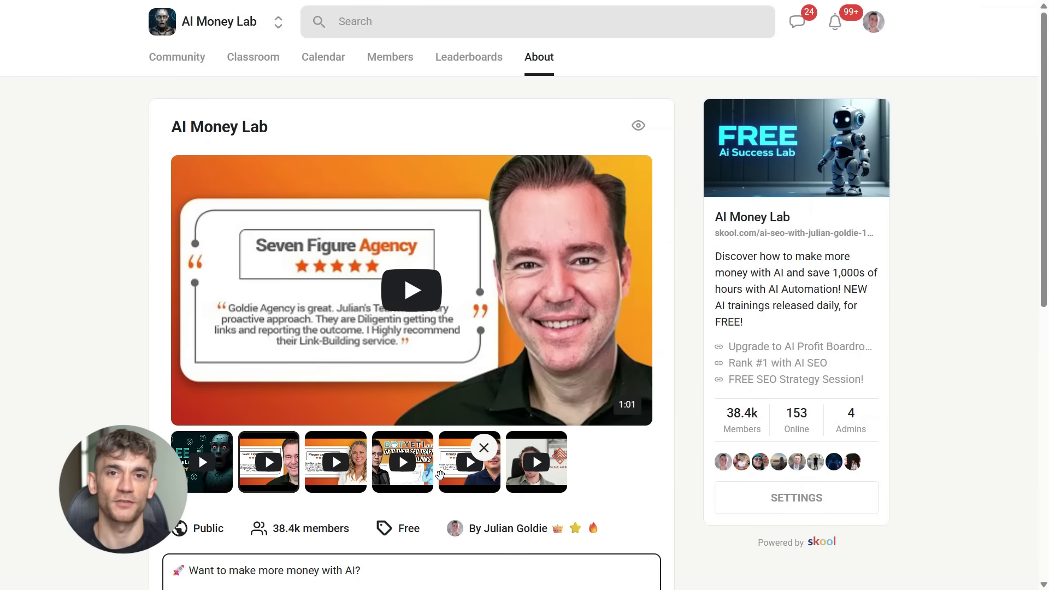
left_click(444, 476)
middle_click(975, 187)
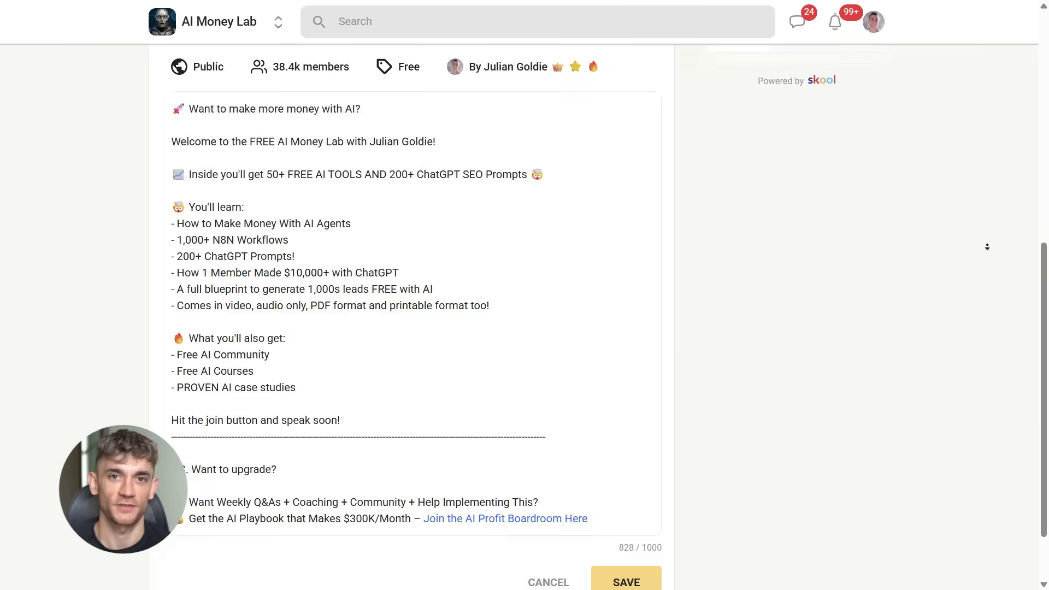
scroll(989, 249, "up", 10)
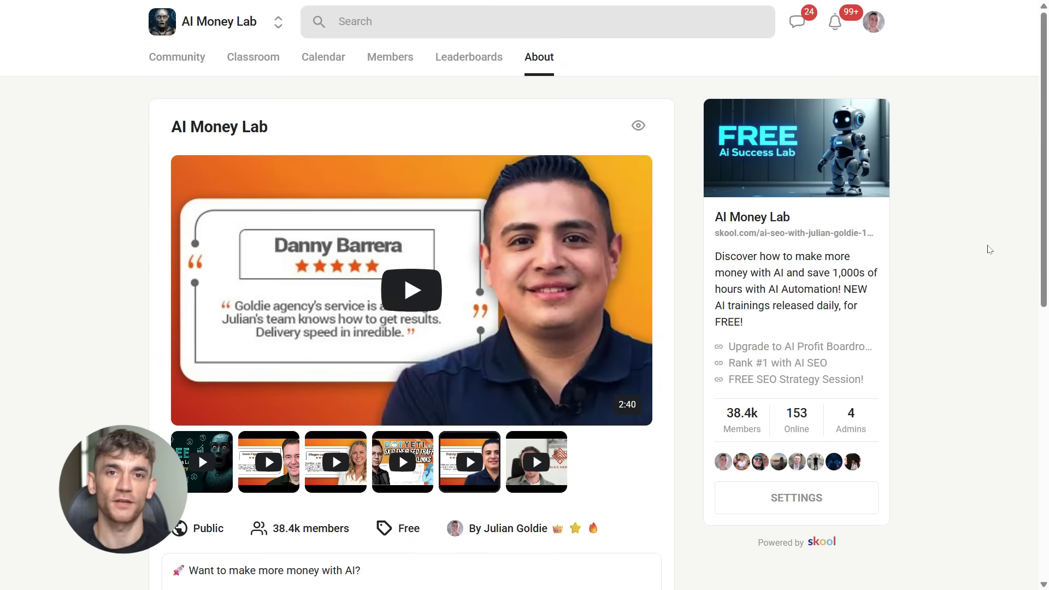
Step: Pass through the AI Money Lab Community feed to its Classroom of courses
left_click(171, 73)
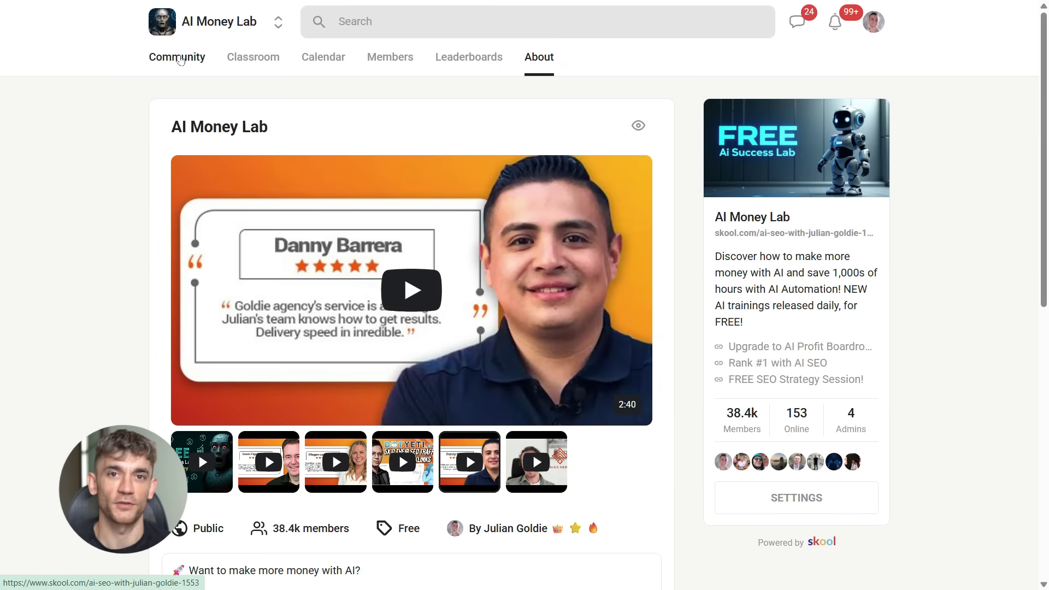
left_click(180, 56)
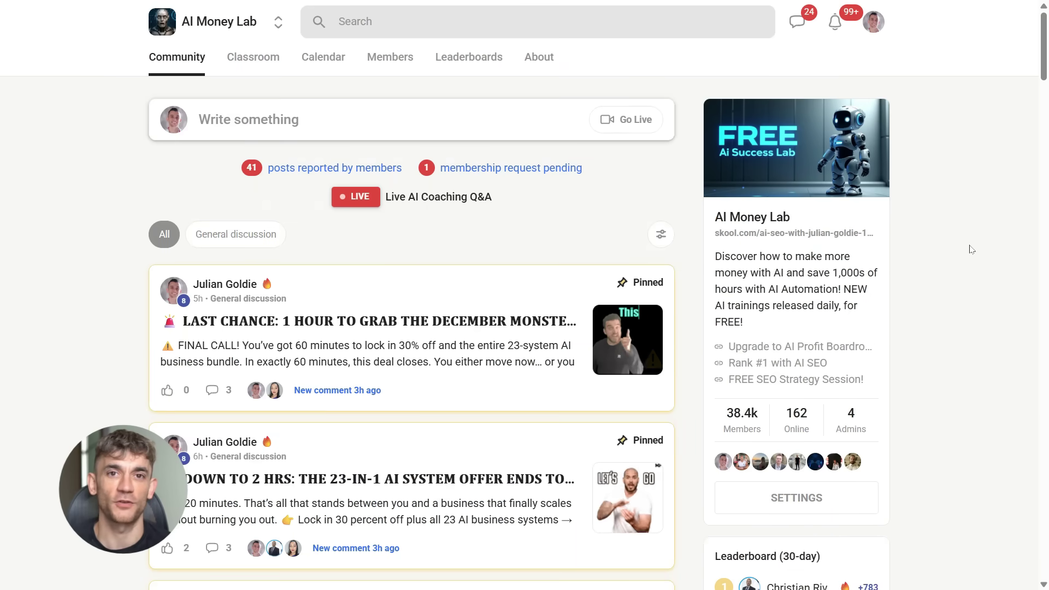
scroll(969, 256, "down", 6)
scroll(968, 250, "up", 4)
scroll(970, 250, "up", 3)
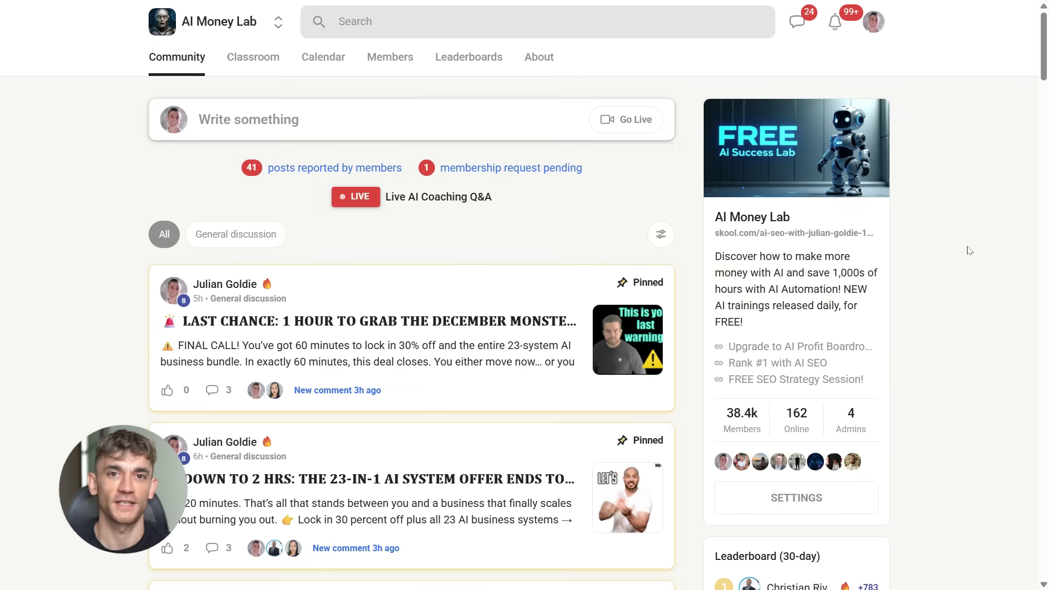
left_click(253, 57)
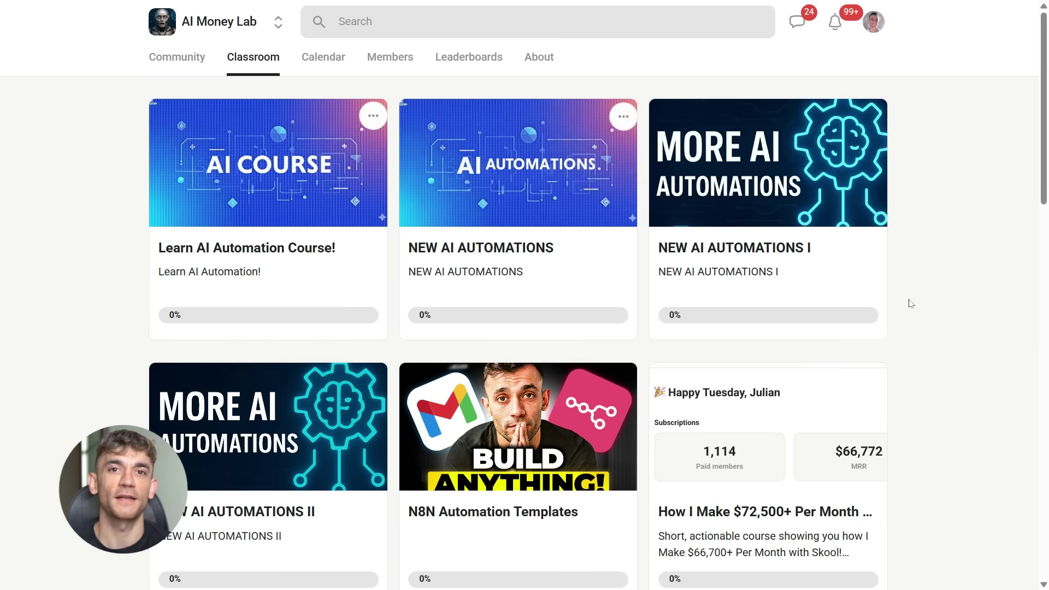
Step: Open the AI Profit Boardroom Classroom and scroll through its 31-course grid and back up
scroll(911, 303, "down", 5)
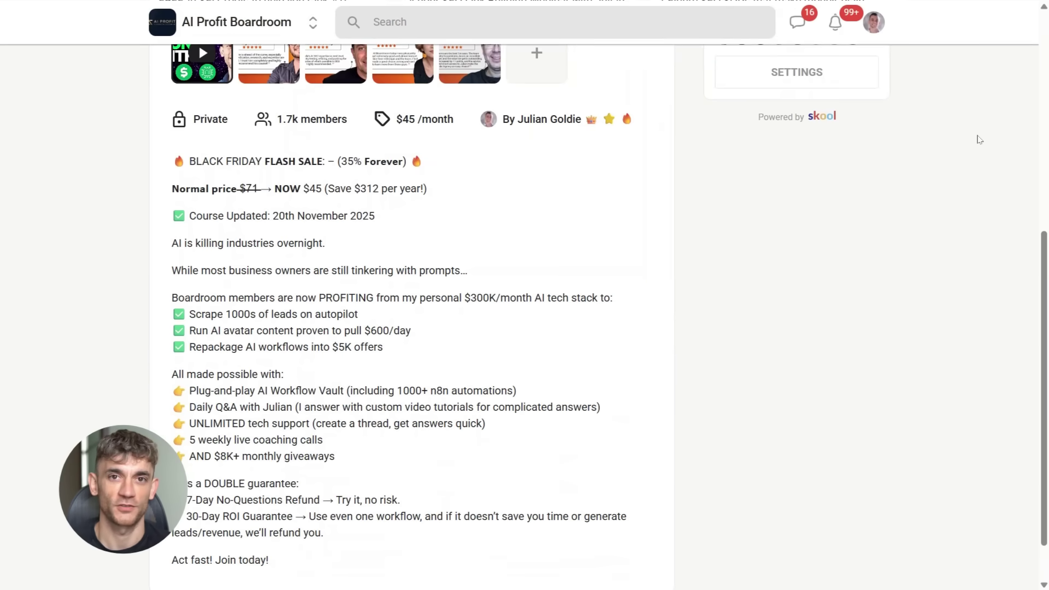
scroll(979, 139, "down", 1)
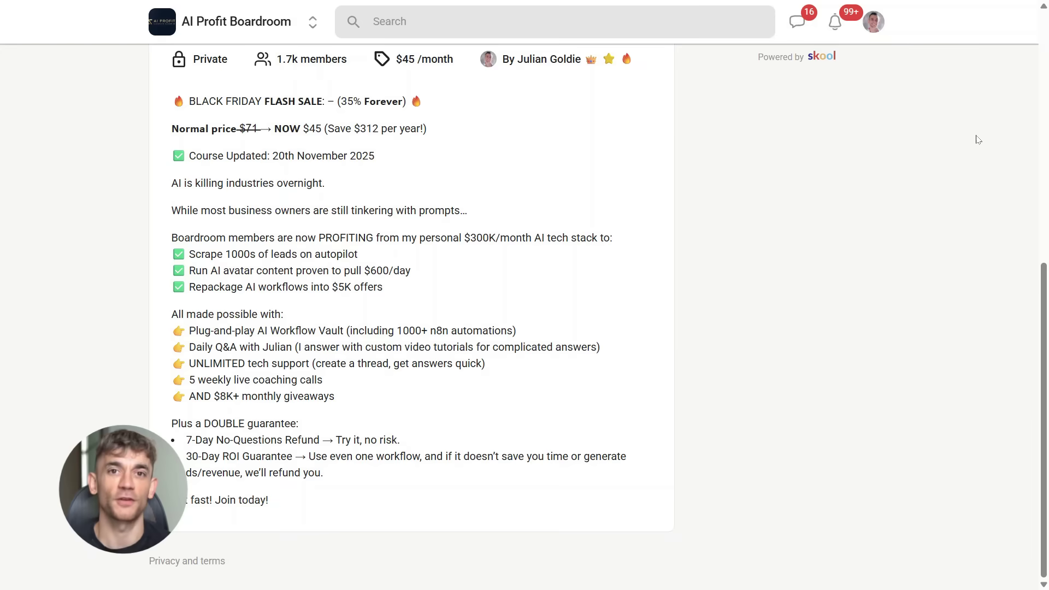
scroll(978, 139, "up", 8)
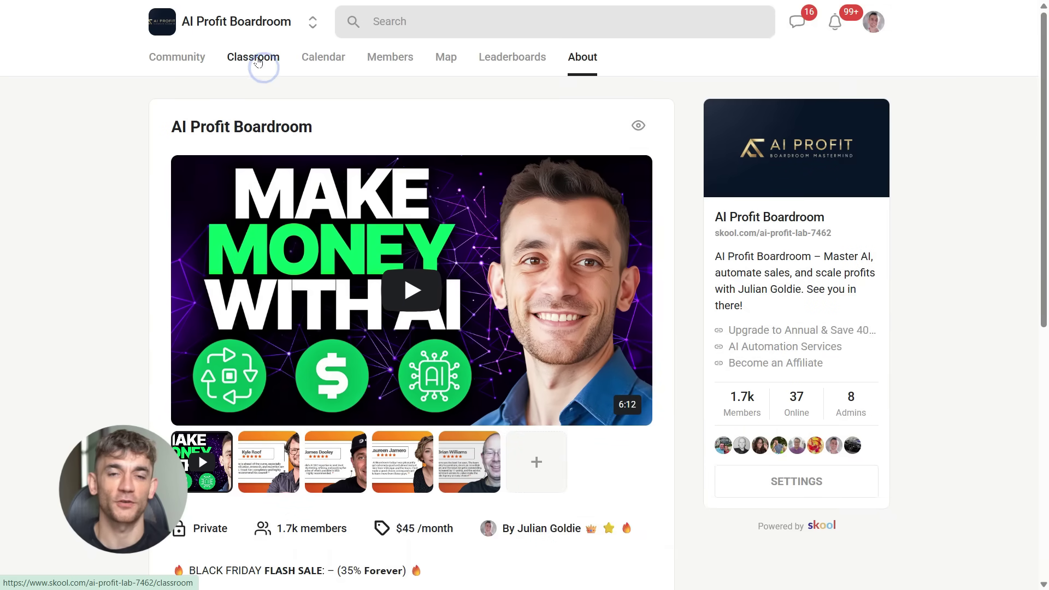
left_click(256, 56)
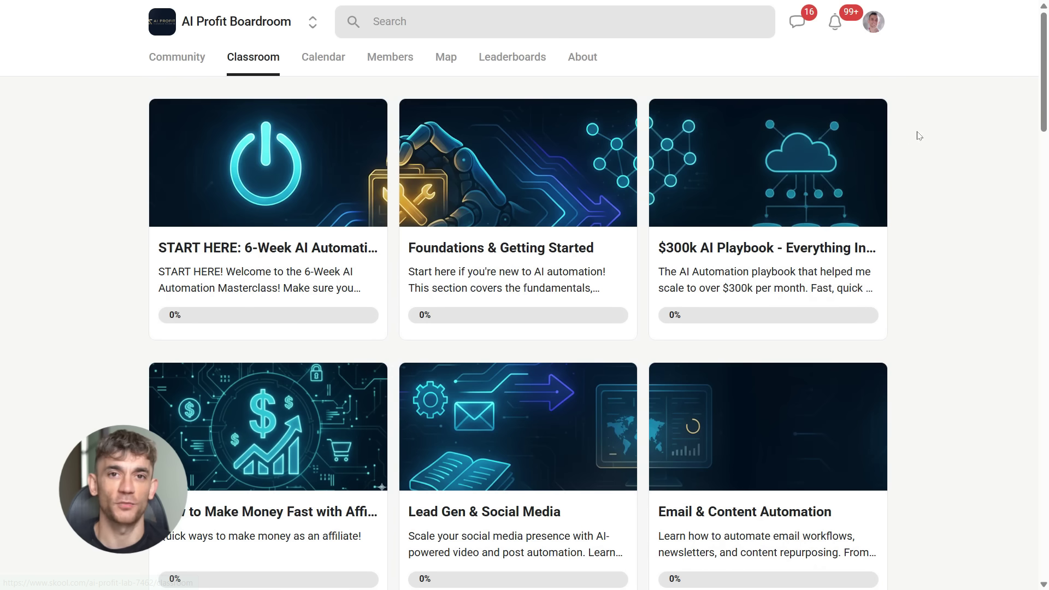
scroll(1010, 94, "down", 12)
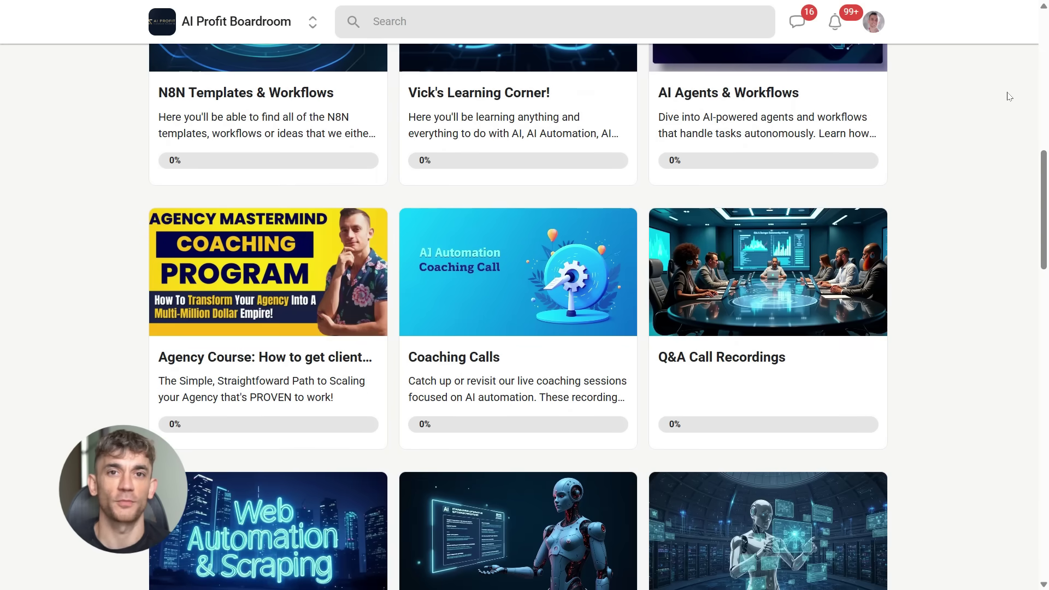
scroll(1009, 97, "down", 8)
scroll(1009, 96, "down", 8)
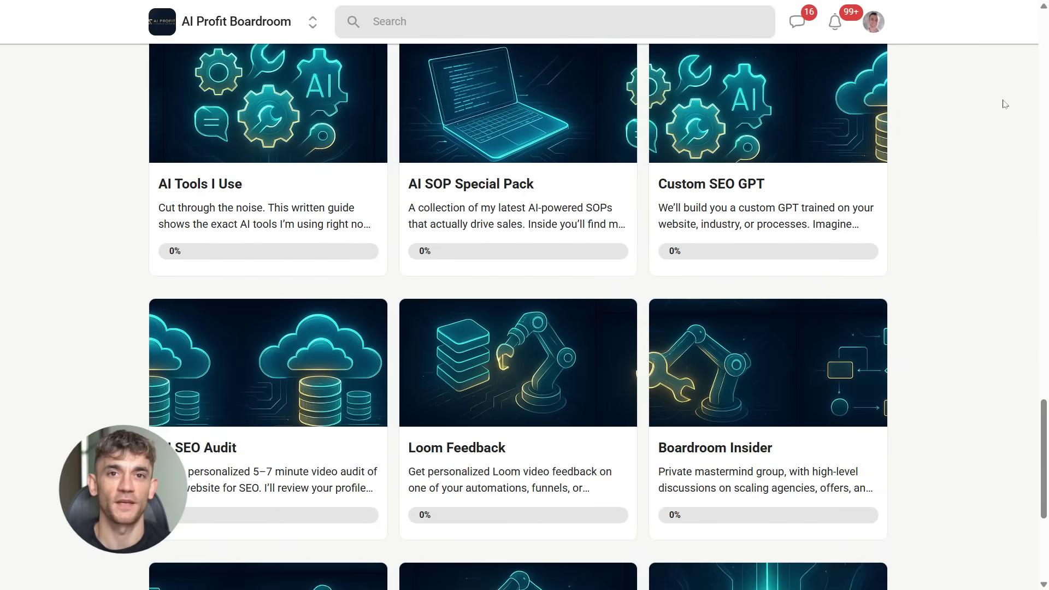
scroll(1004, 104, "down", 5)
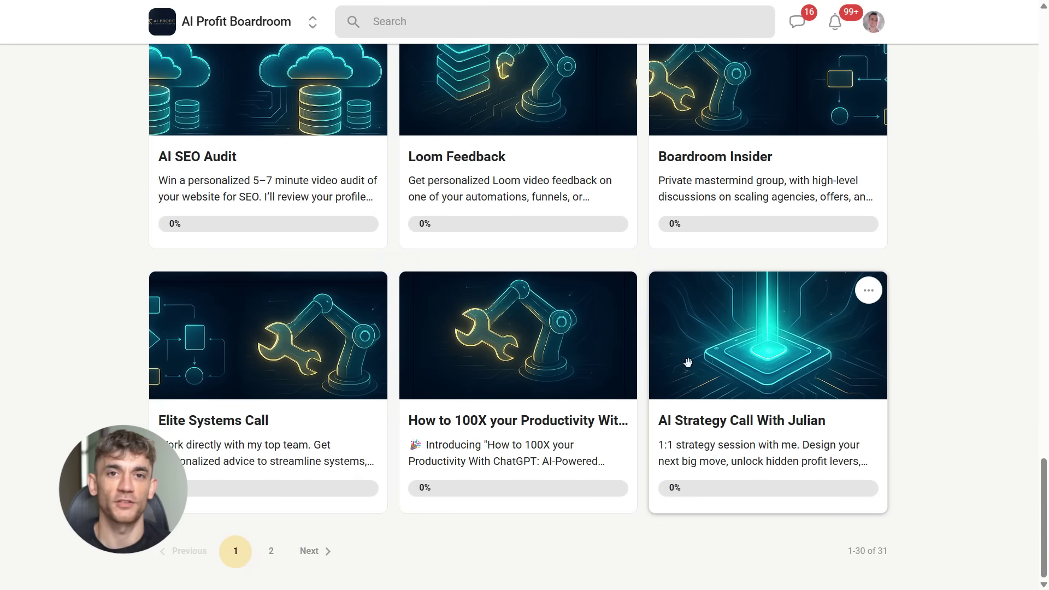
scroll(289, 350, "up", 15)
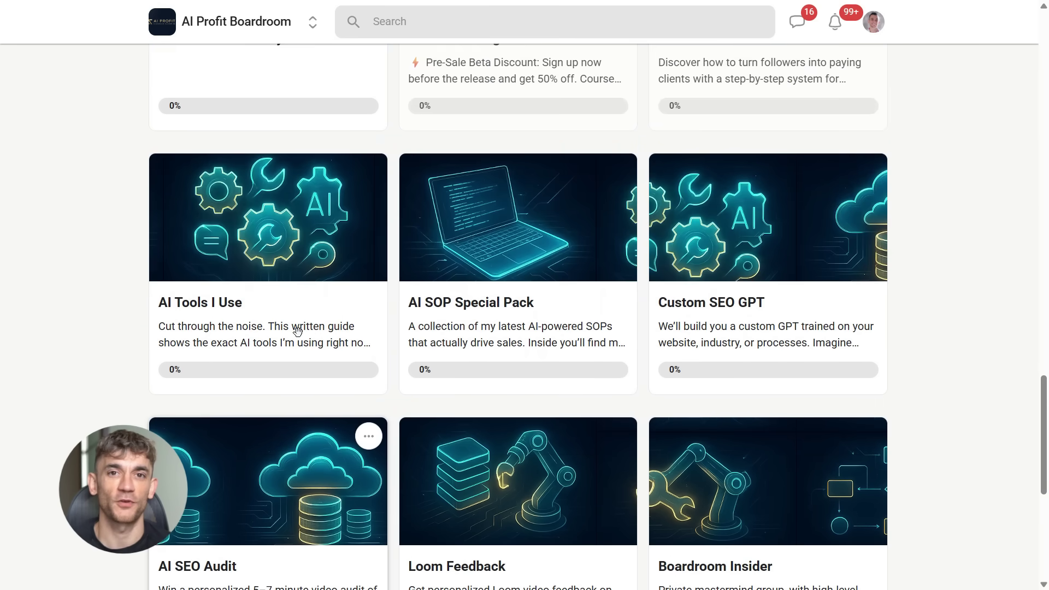
scroll(308, 313, "up", 15)
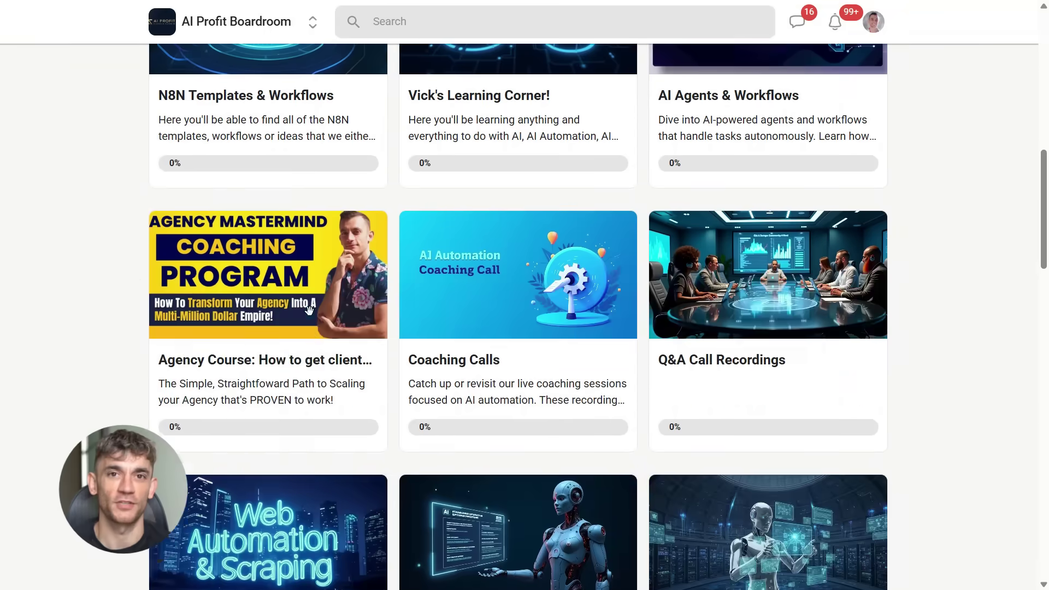
scroll(311, 303, "up", 2)
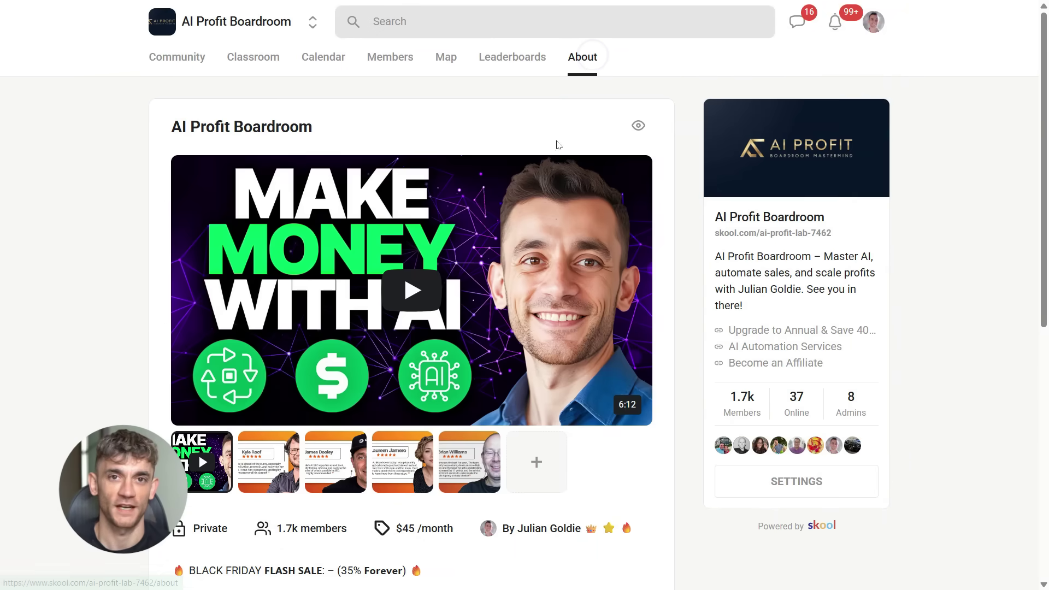
Step: Scroll through the AI Profit Boardroom Black Friday sale description and back up to the video gallery
scroll(529, 261, "down", 6)
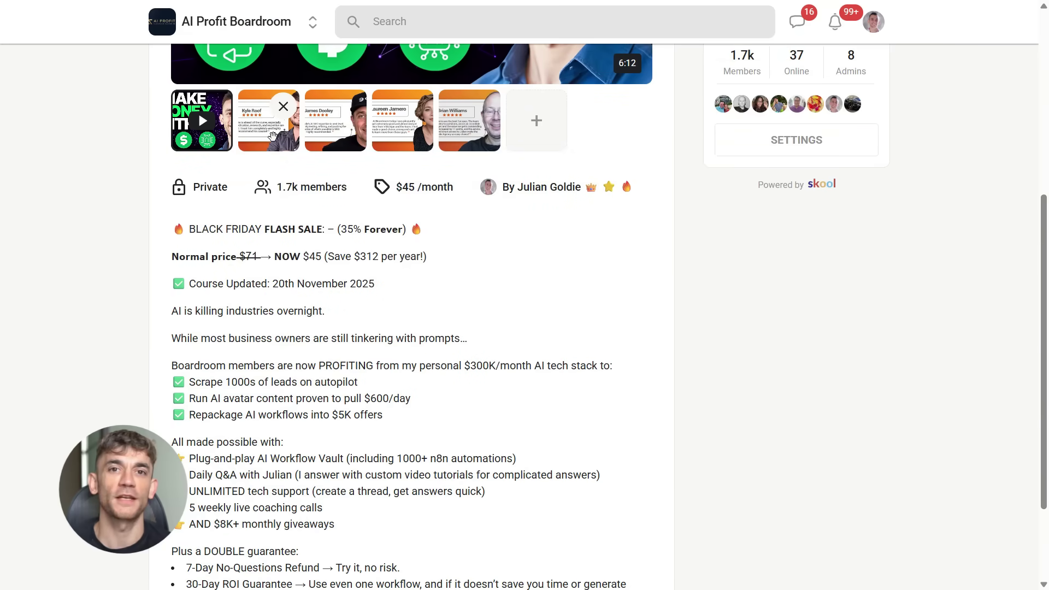
scroll(317, 204, "up", 6)
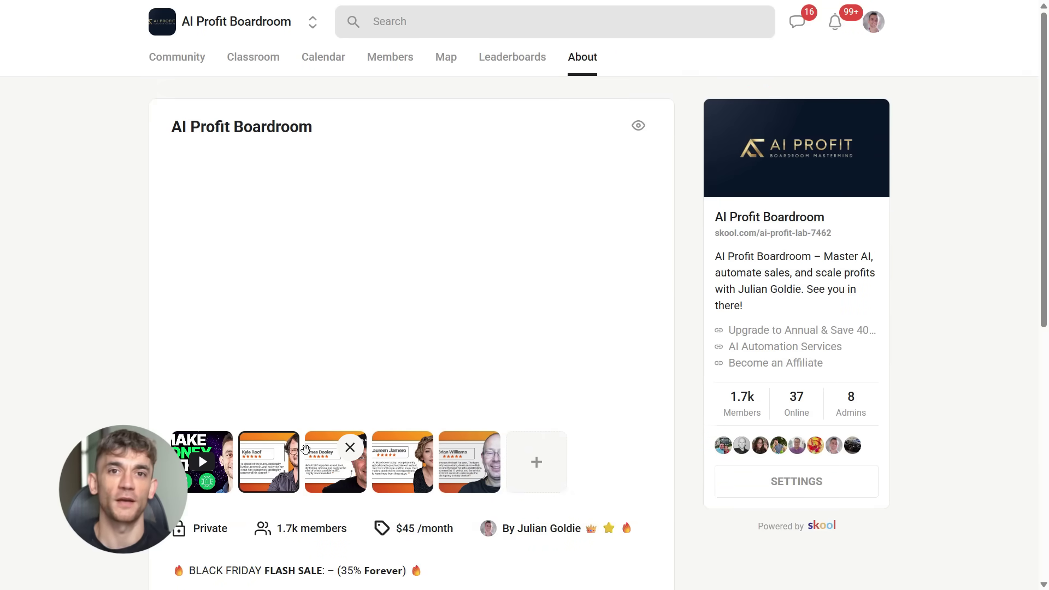